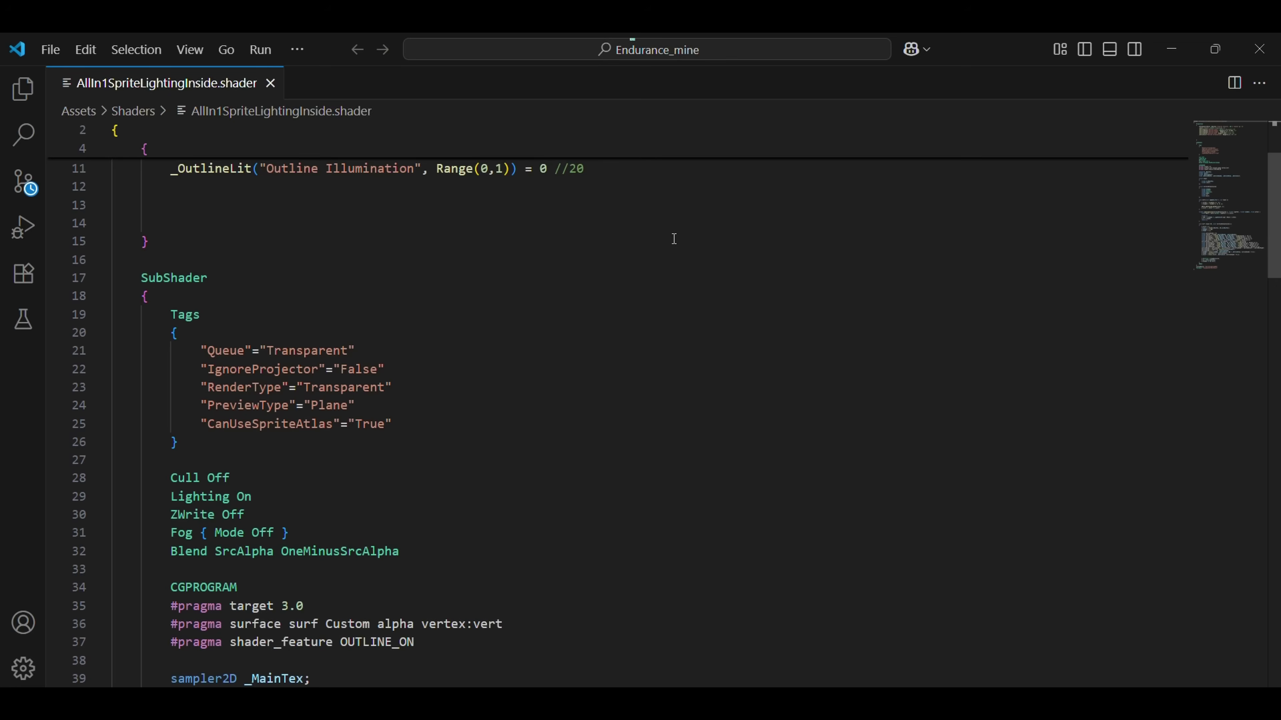
Scroll down in the Unity window.
{"action": "scroll", "coordinate": [674, 239], "scroll_direction": "down", "scroll_amount": 5}
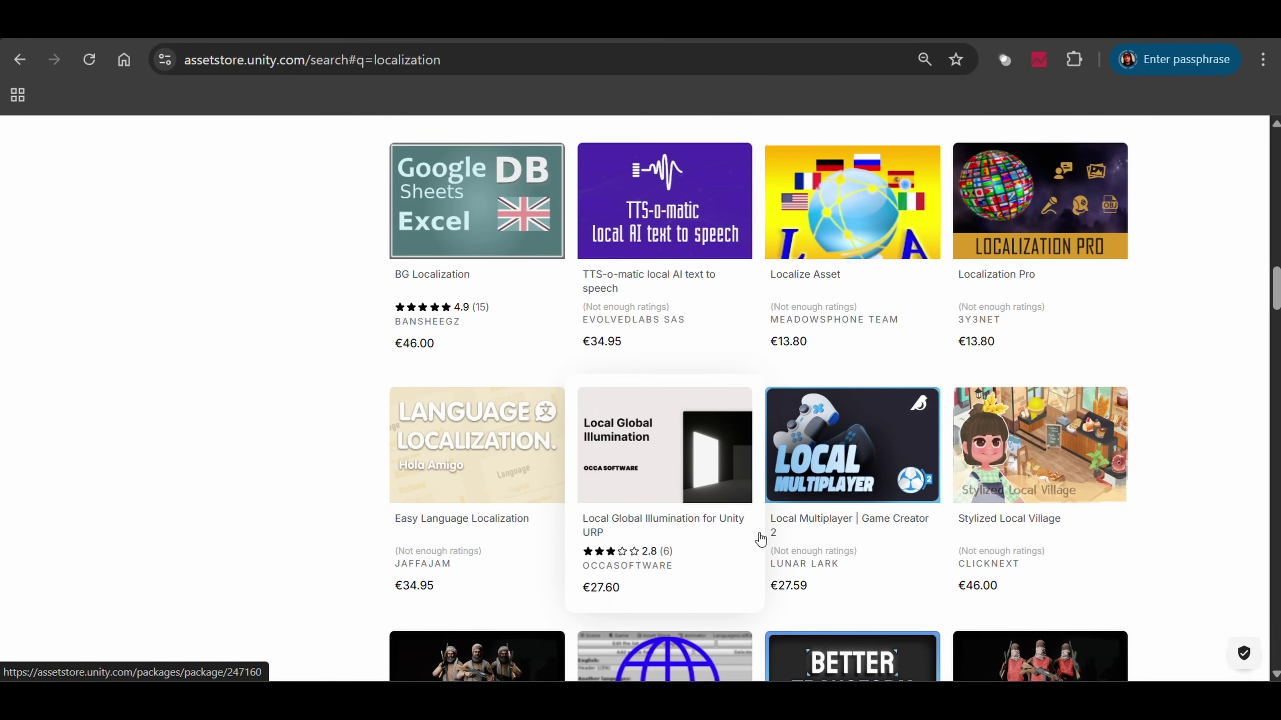
{"action": "scroll", "coordinate": [1011, 546], "scroll_direction": "down", "scroll_amount": 3}
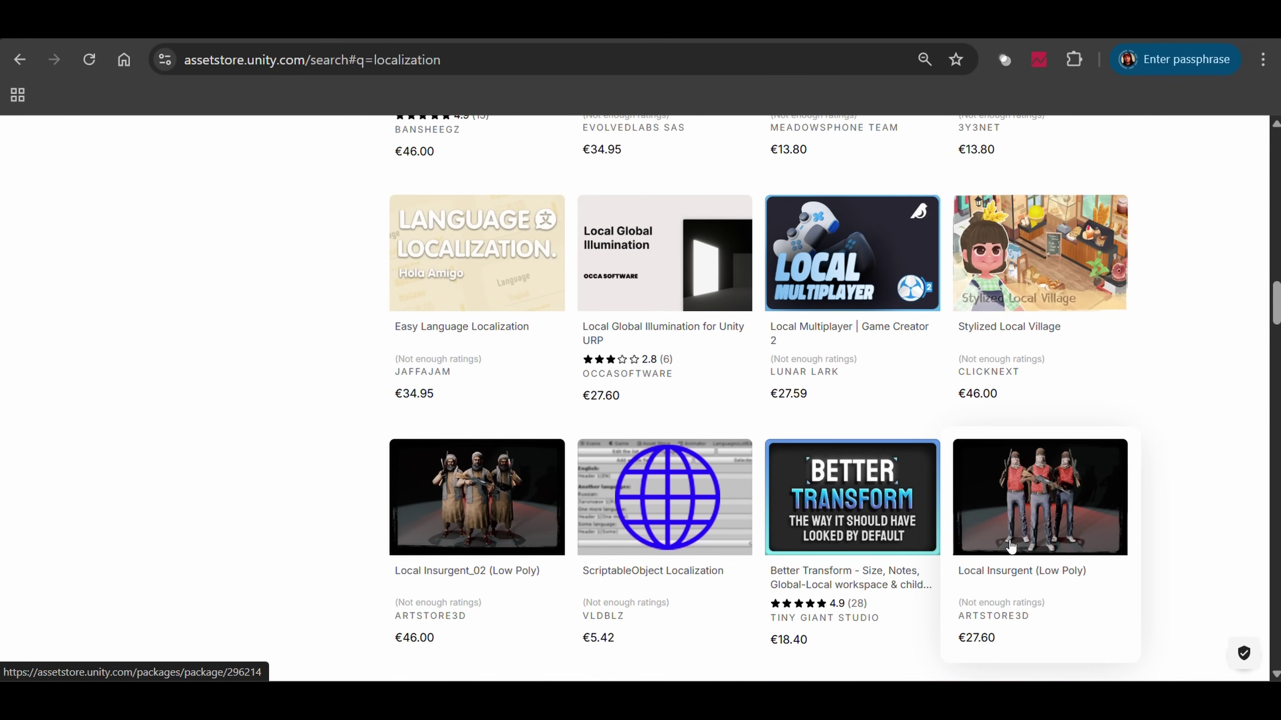
{"action": "scroll", "coordinate": [1011, 546], "scroll_direction": "down", "scroll_amount": 2}
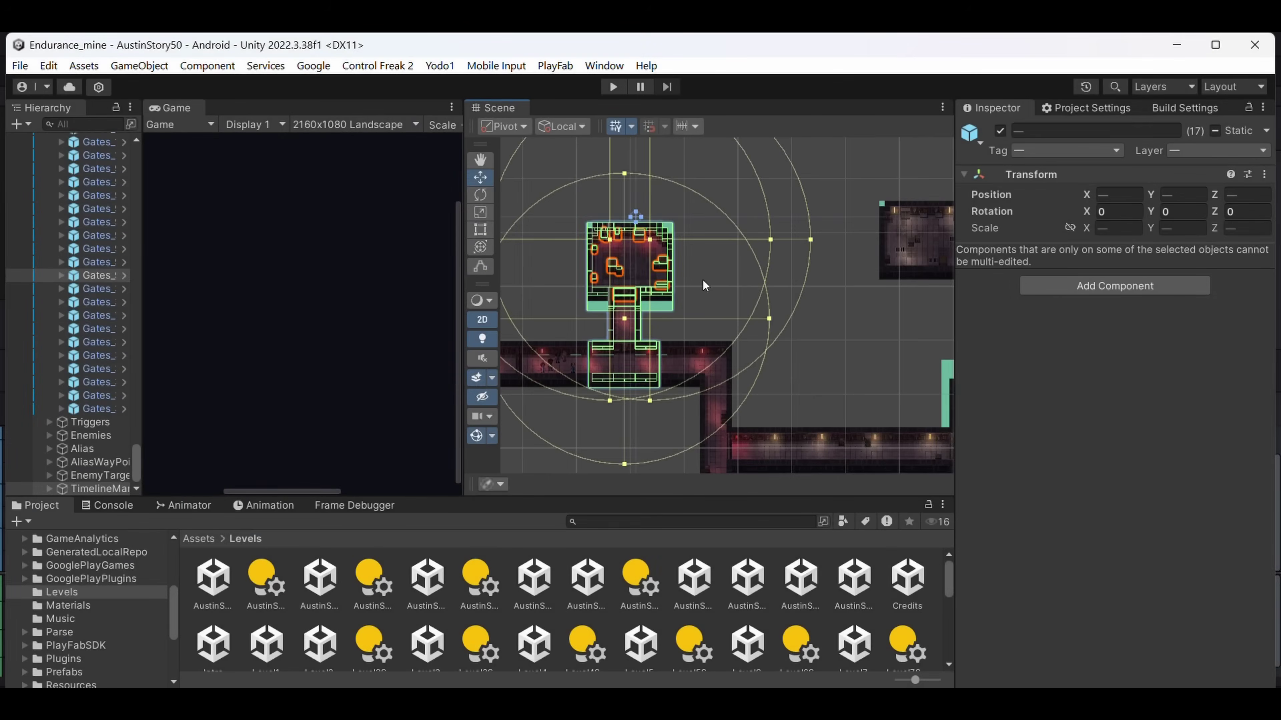
Delete the Gates objects and shift the small room's objects up and to the right.
{"action": "scroll", "coordinate": [703, 278], "scroll_direction": "down", "scroll_amount": 2}
{"action": "key", "text": "Delete"}
{"action": "left_click_drag", "start_coordinate": [705, 282], "coordinate": [730, 254]}
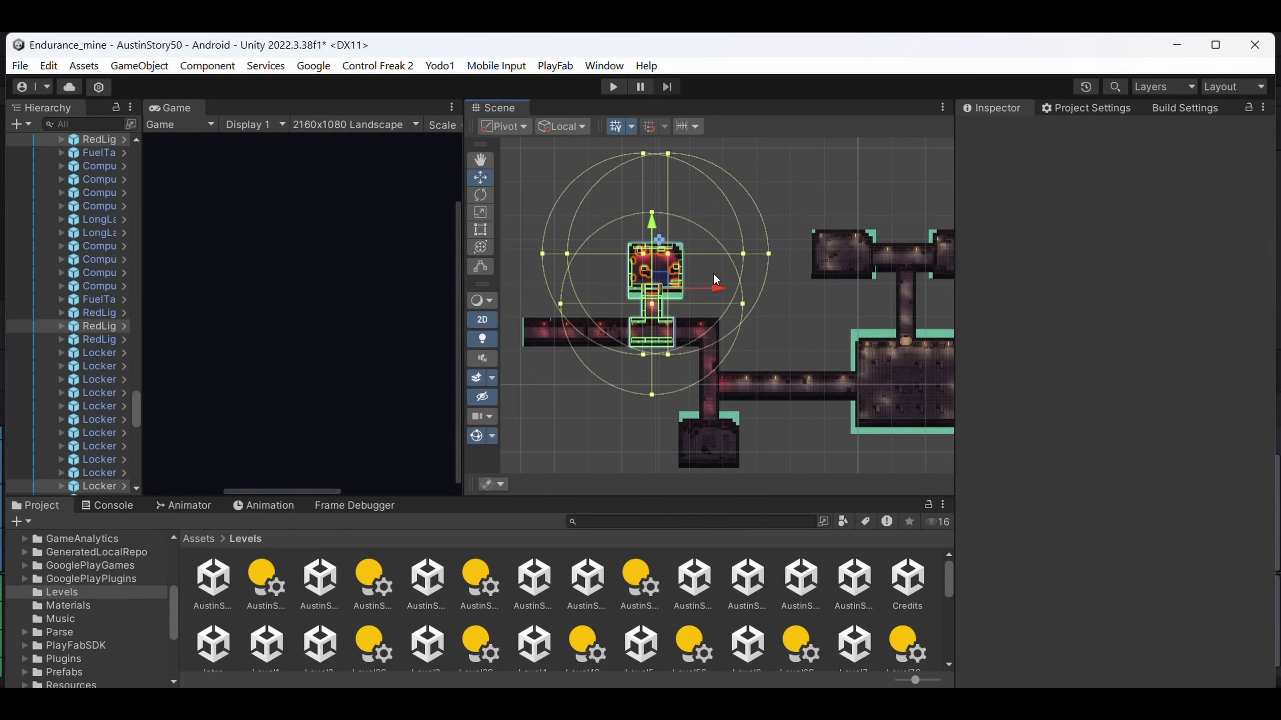
{"action": "left_click_drag", "start_coordinate": [669, 286], "coordinate": [705, 251]}
Select and frame RedLightSource (7) in the scene view, then select Barrel_3 (7).
{"action": "left_click", "coordinate": [765, 208]}
{"action": "key", "text": "f"}
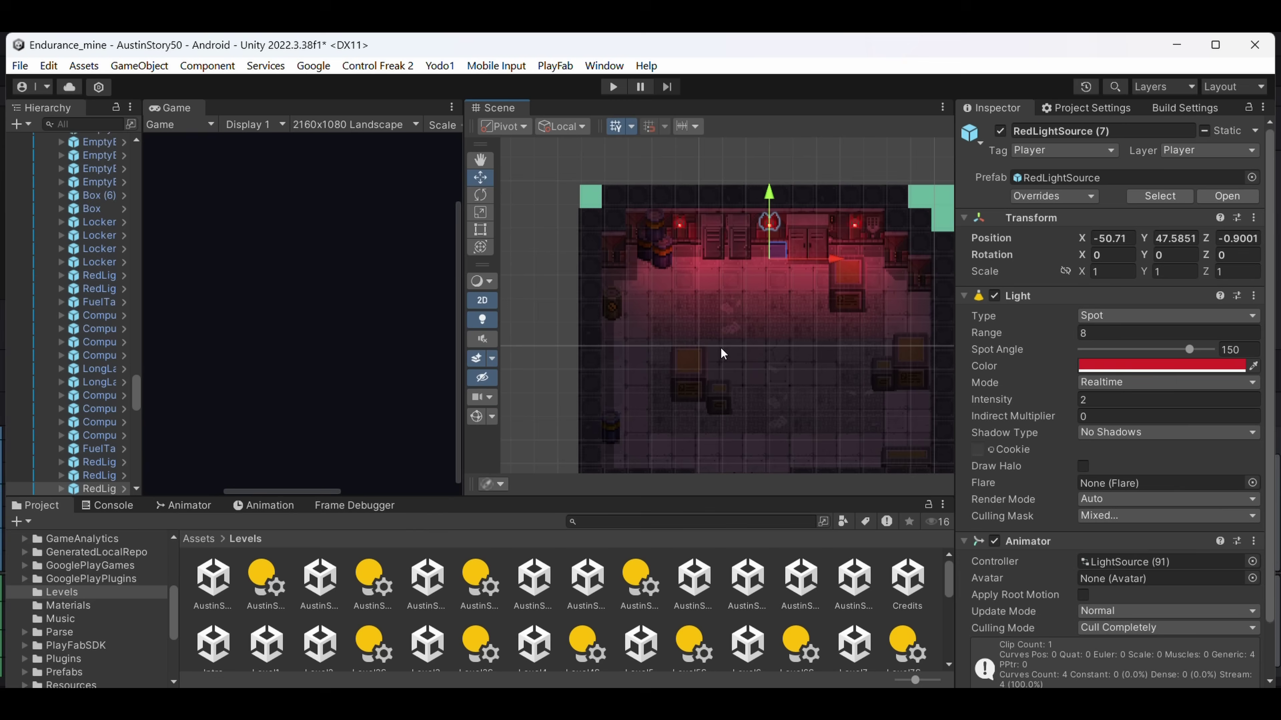
{"action": "left_click", "coordinate": [578, 217]}
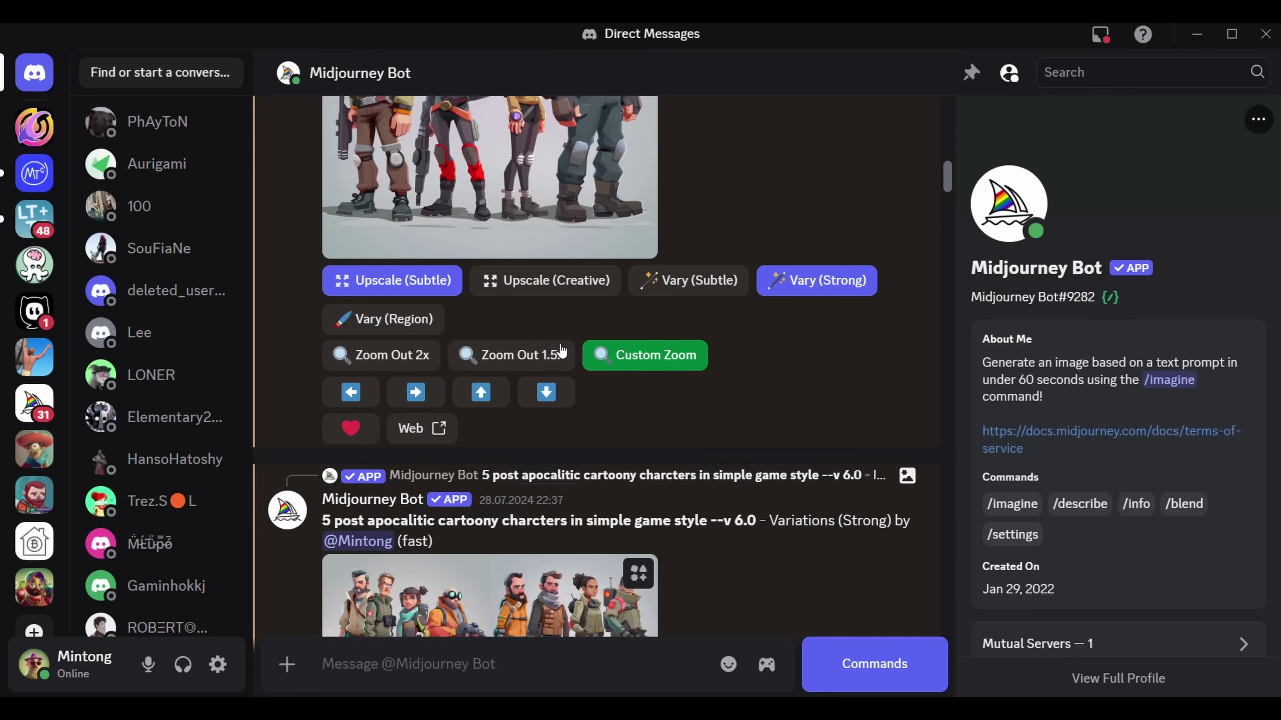
{"action": "scroll", "coordinate": [561, 350], "scroll_direction": "up", "scroll_amount": 10}
{"action": "scroll", "coordinate": [561, 351], "scroll_direction": "up", "scroll_amount": 15}
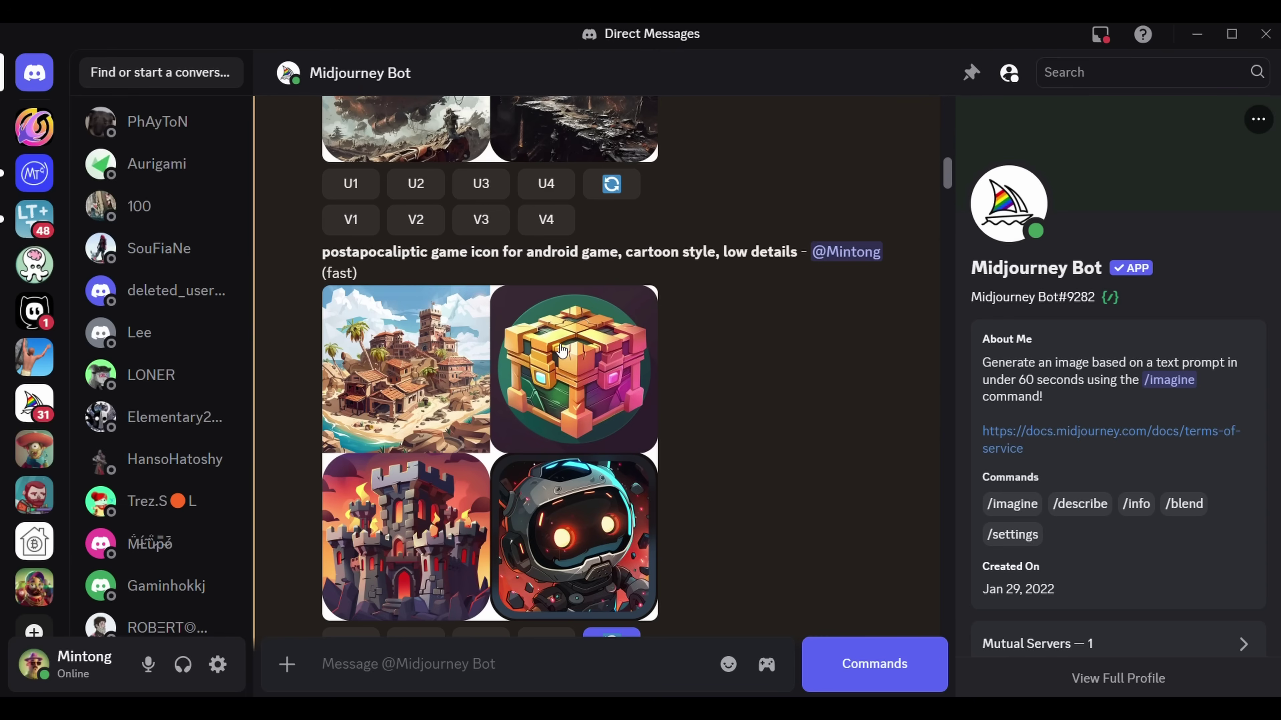
{"action": "scroll", "coordinate": [561, 350], "scroll_direction": "up", "scroll_amount": 15}
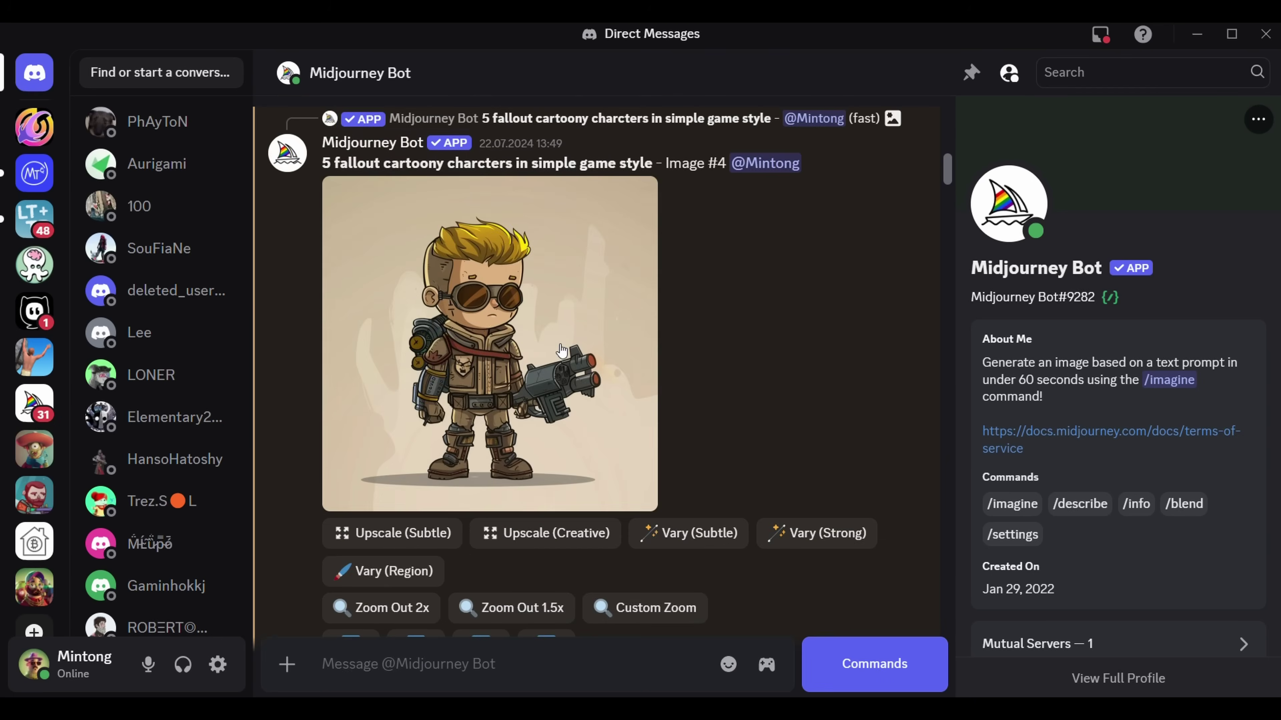
{"action": "scroll", "coordinate": [562, 351], "scroll_direction": "down", "scroll_amount": 8}
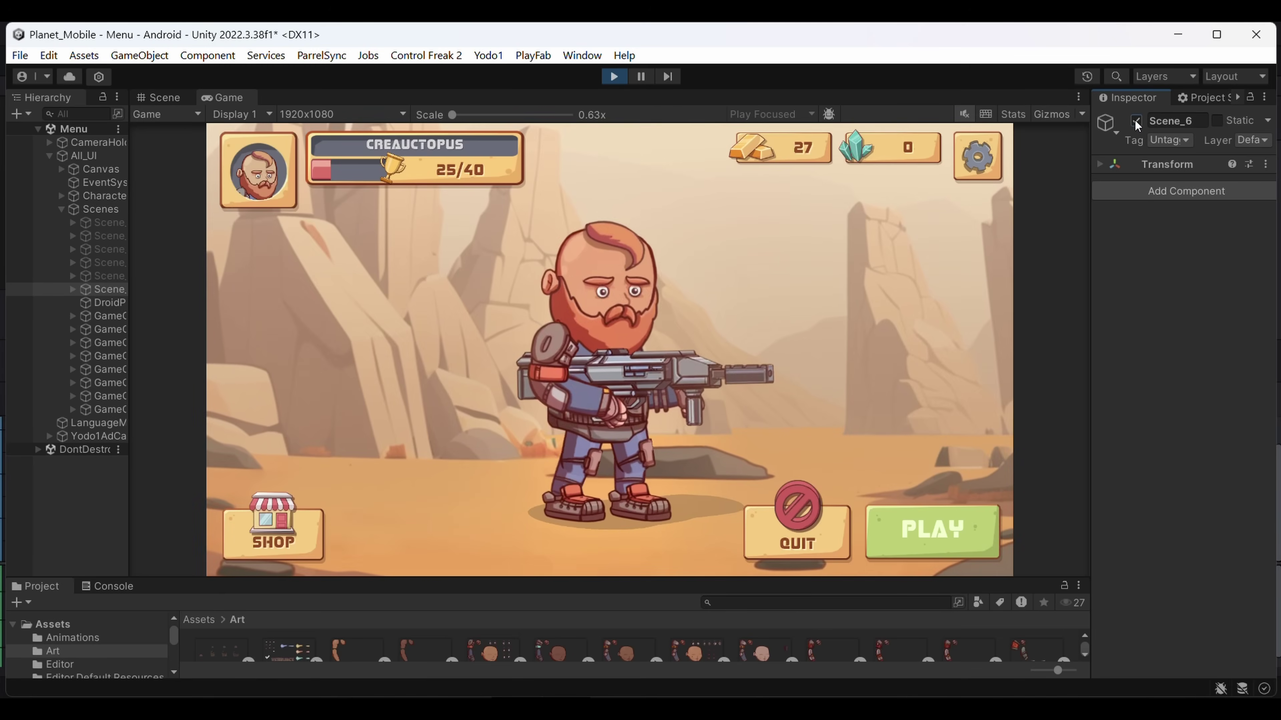
Turn off the Scene_6 background and briefly preview Scene_5 and Scene_4.
{"action": "left_click", "coordinate": [1136, 121]}
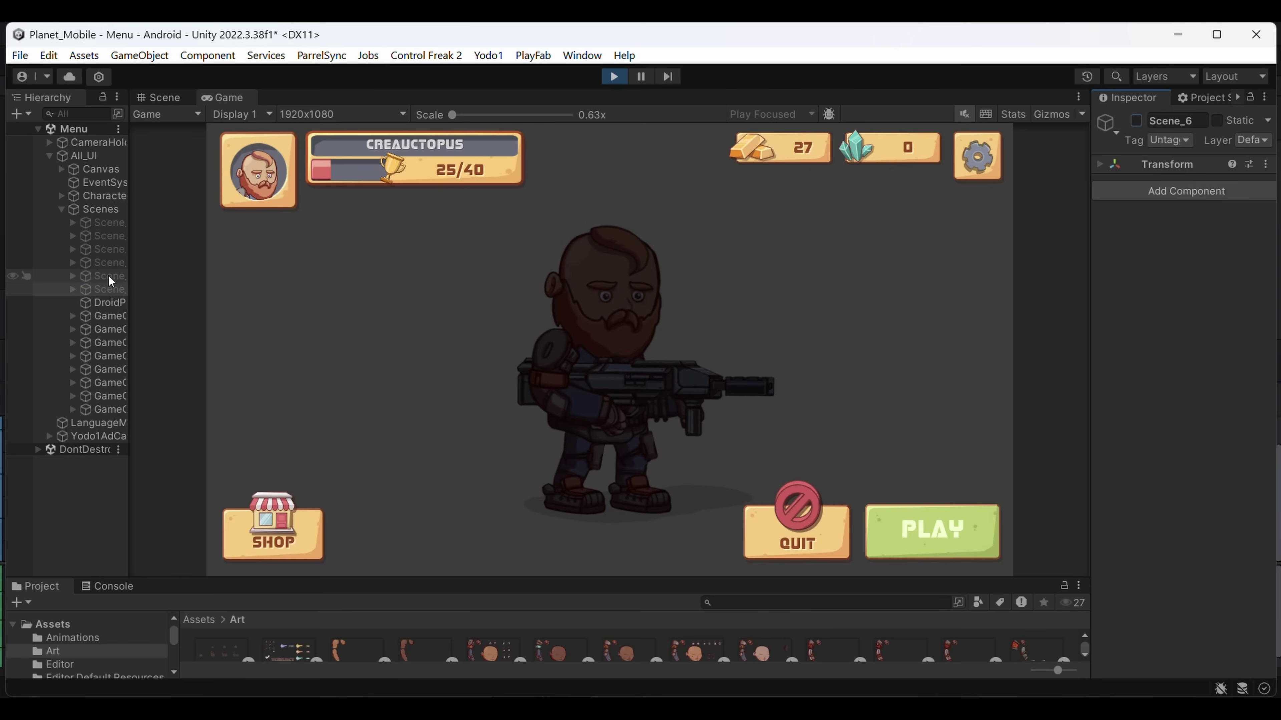
{"action": "left_click", "coordinate": [109, 277]}
{"action": "left_click", "coordinate": [1136, 121]}
{"action": "left_click", "coordinate": [1136, 121]}
{"action": "left_click", "coordinate": [96, 263]}
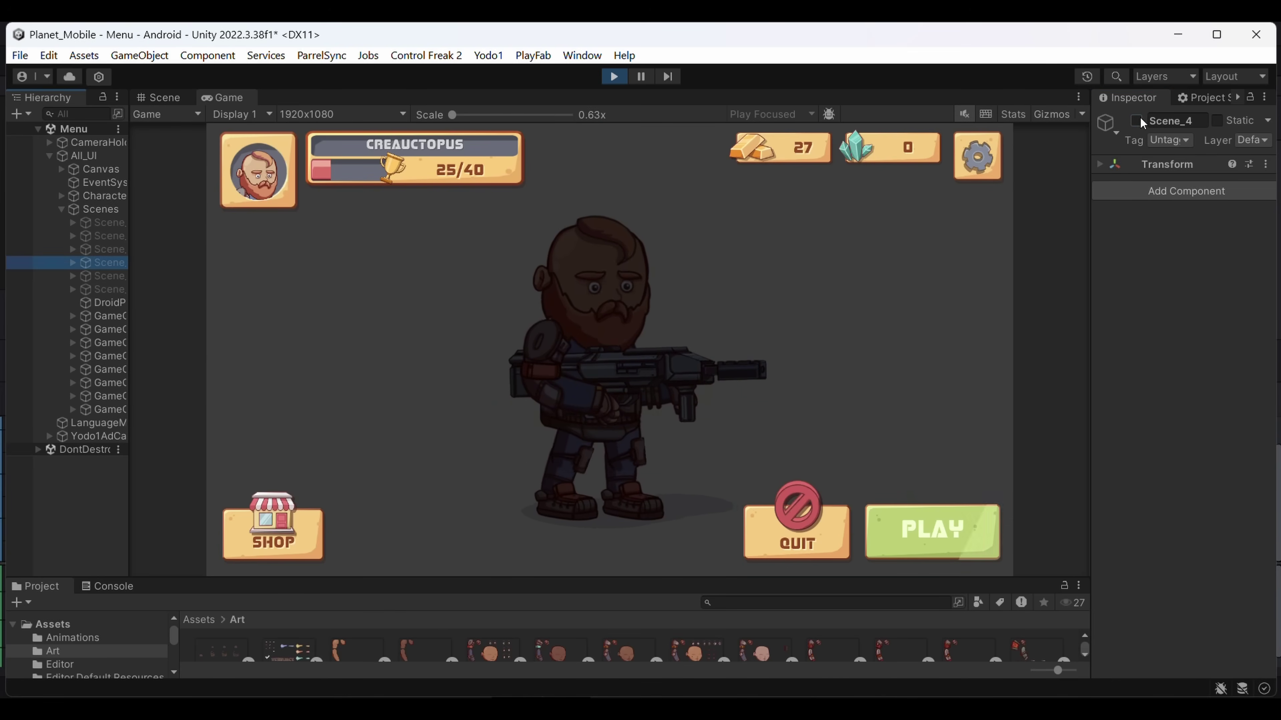
{"action": "left_click", "coordinate": [1136, 121]}
{"action": "left_click", "coordinate": [1136, 121]}
Preview Scene_3, settle on the Scene_2 ice background, and walk the character in KingsLanding.
{"action": "left_click", "coordinate": [96, 249]}
{"action": "left_click", "coordinate": [1136, 121]}
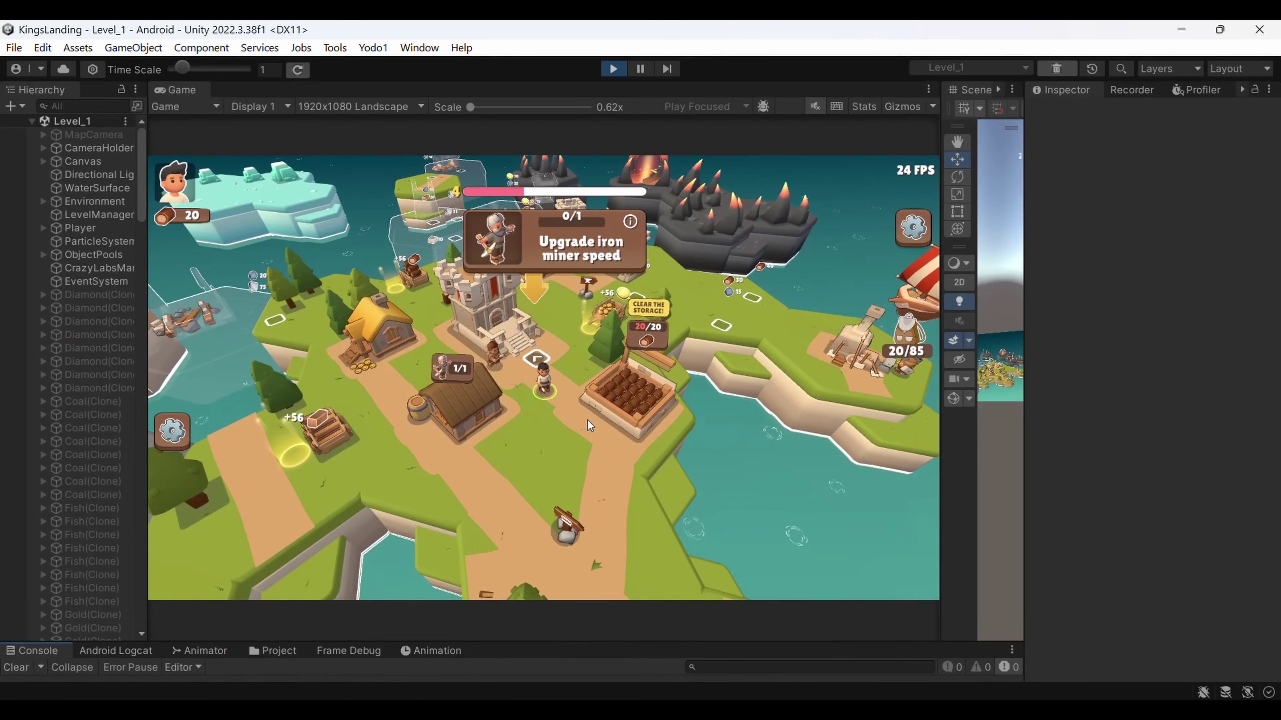
{"action": "left_click_drag", "start_coordinate": [564, 487], "coordinate": [564, 457]}
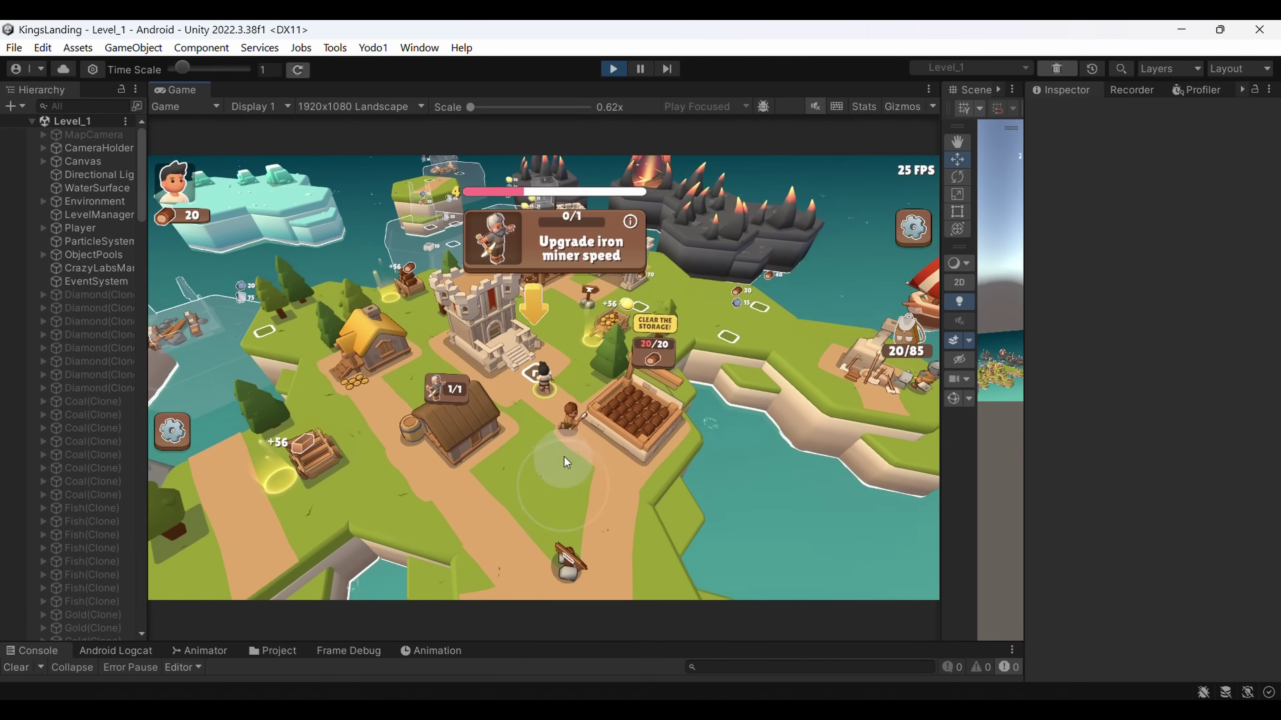
{"action": "left_click_drag", "start_coordinate": [580, 356], "coordinate": [585, 437]}
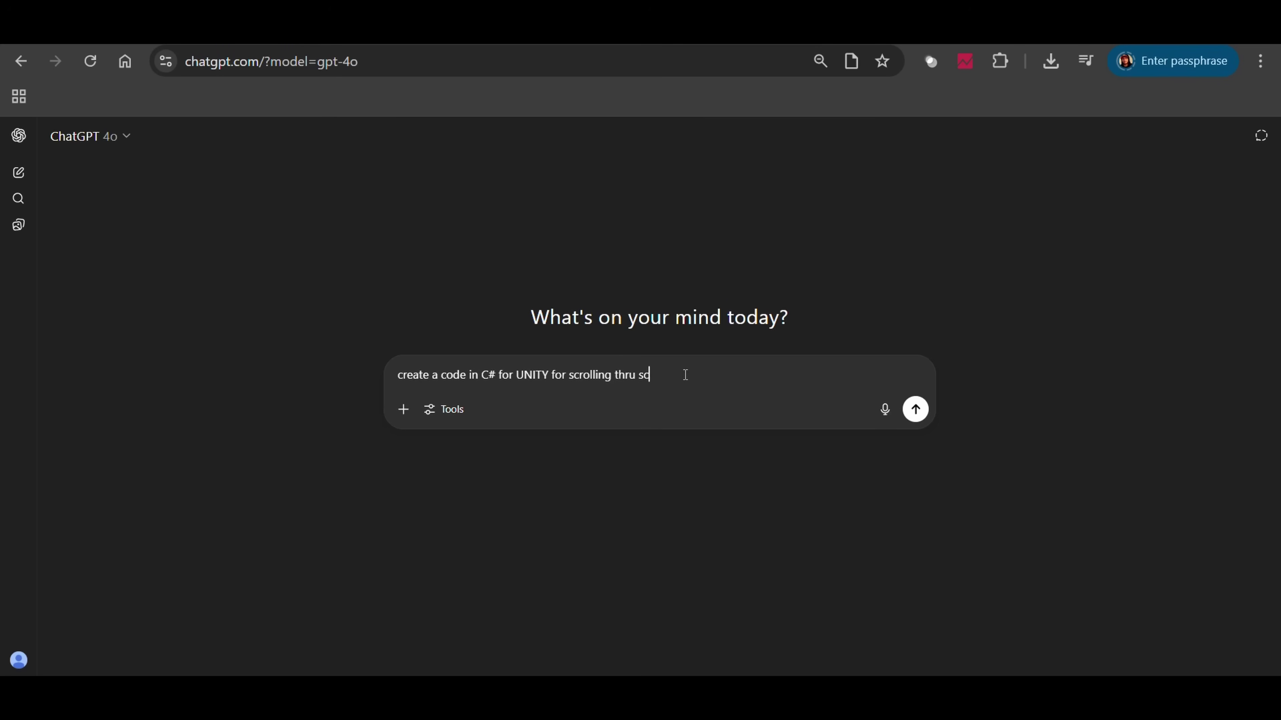
Send the request for a Unity script scrolling to an Inspector-specified element, and scroll through the reply.
{"action": "type", "text": "specified one in the inspector"}
{"action": "key", "text": "Return"}
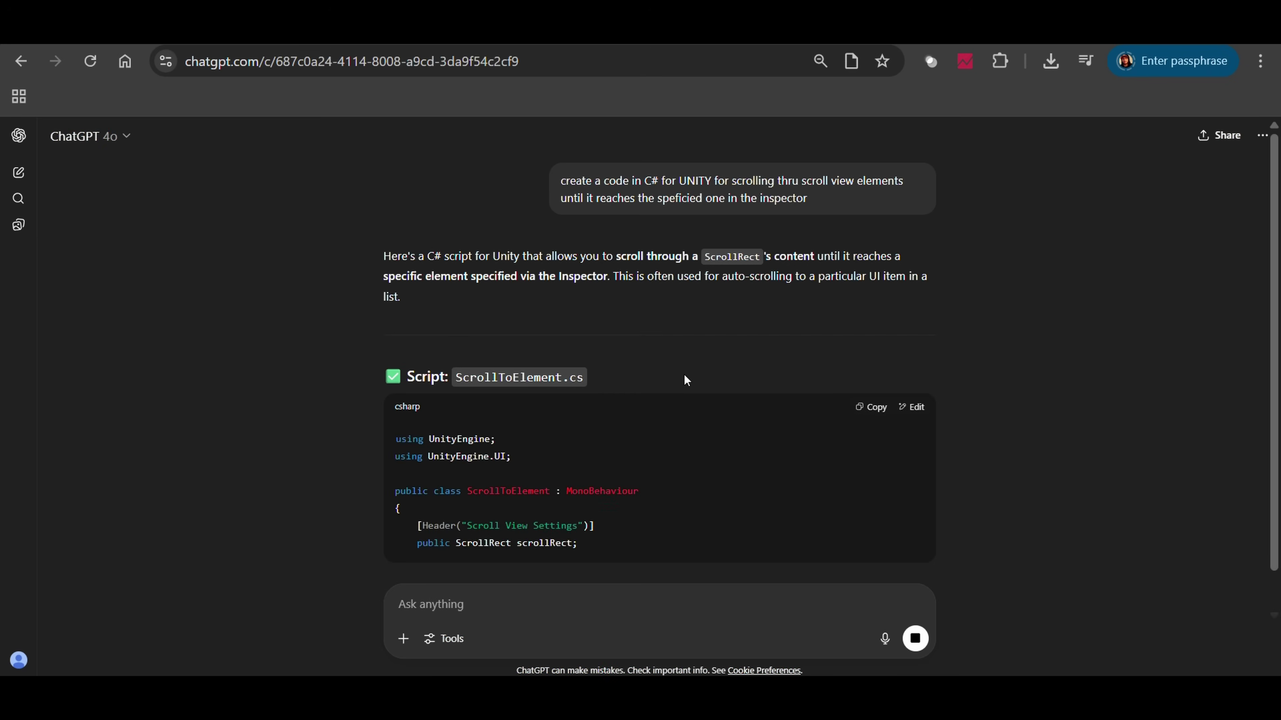
{"action": "scroll", "coordinate": [714, 353], "scroll_direction": "down", "scroll_amount": 5}
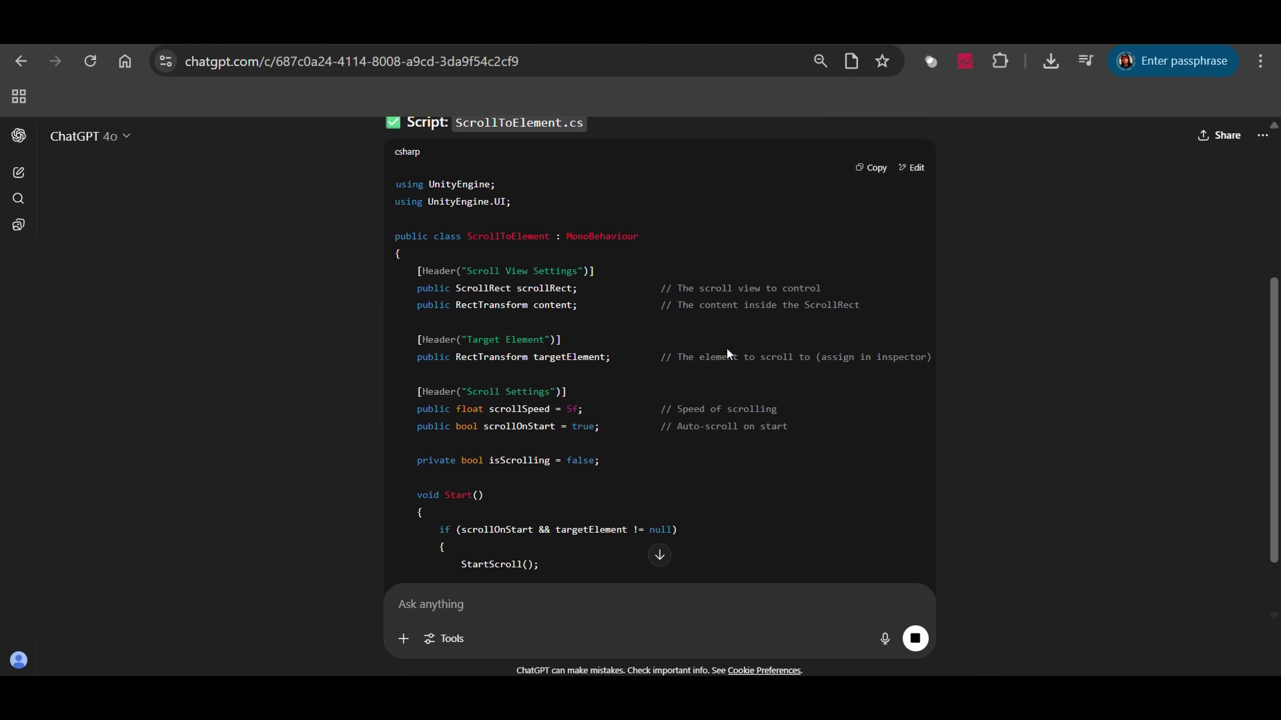
{"action": "scroll", "coordinate": [731, 354], "scroll_direction": "down", "scroll_amount": 7}
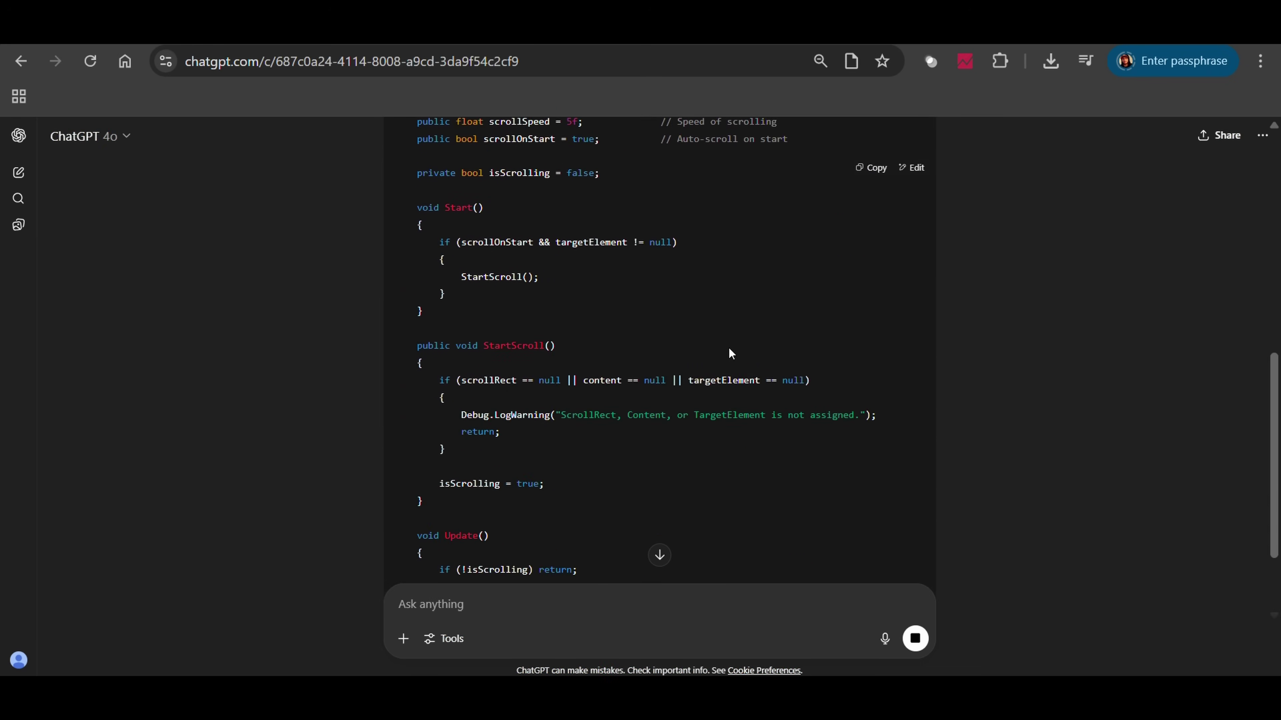
{"action": "scroll", "coordinate": [728, 346], "scroll_direction": "down", "scroll_amount": 6}
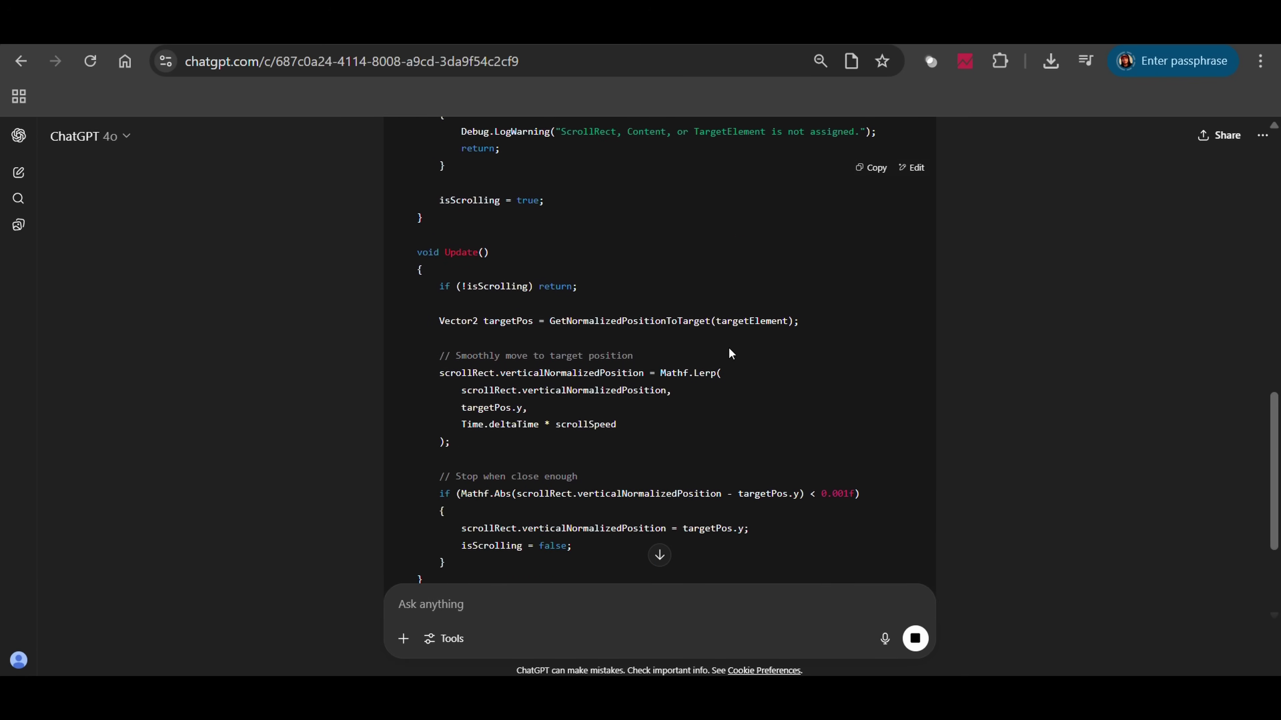
{"action": "scroll", "coordinate": [729, 354], "scroll_direction": "down", "scroll_amount": 4}
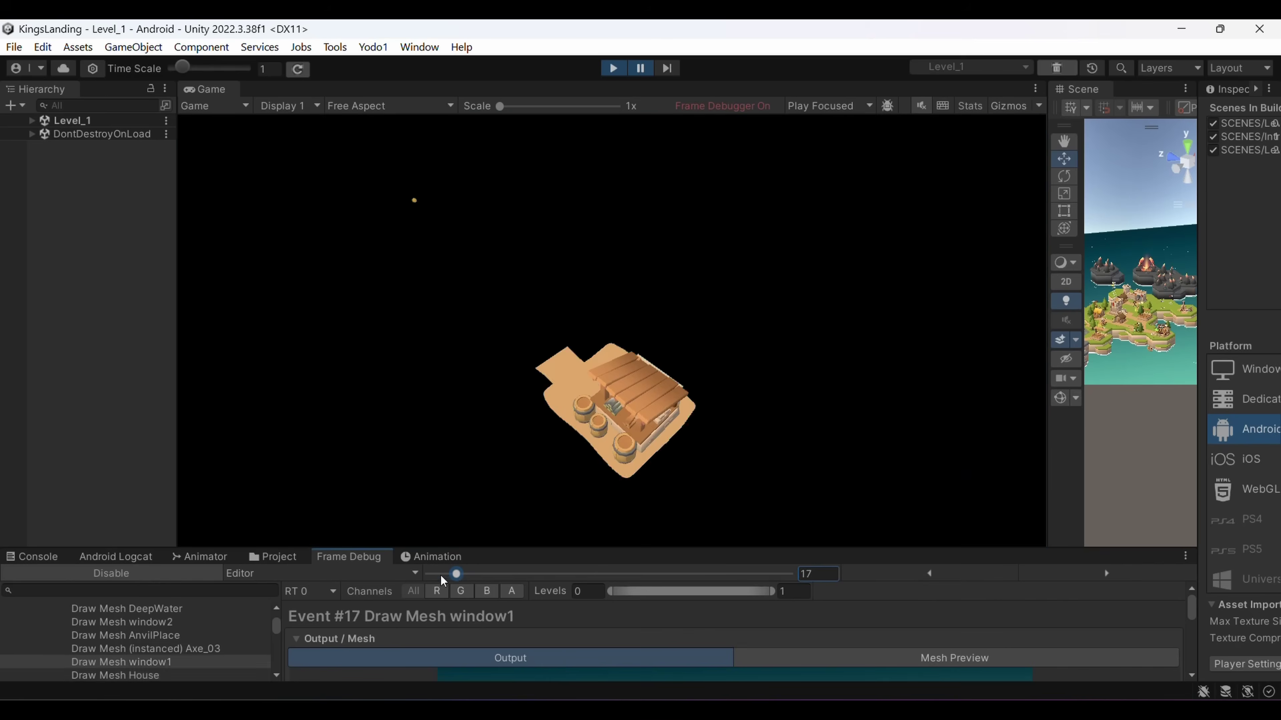
Step the frame debugger to draw call 40, then cut the green rectangle onto its own layer.
{"action": "left_click_drag", "start_coordinate": [442, 579], "coordinate": [501, 578]}
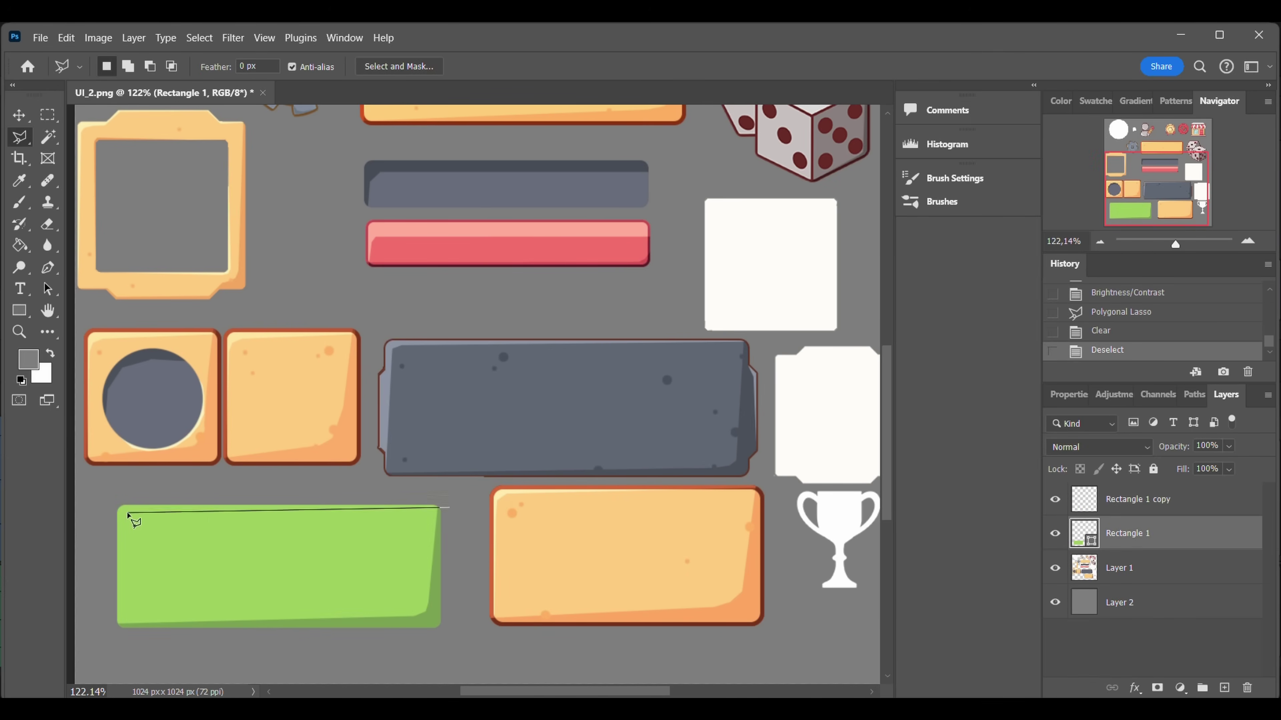
{"action": "right_click", "coordinate": [207, 510]}
{"action": "left_click", "coordinate": [242, 250]}
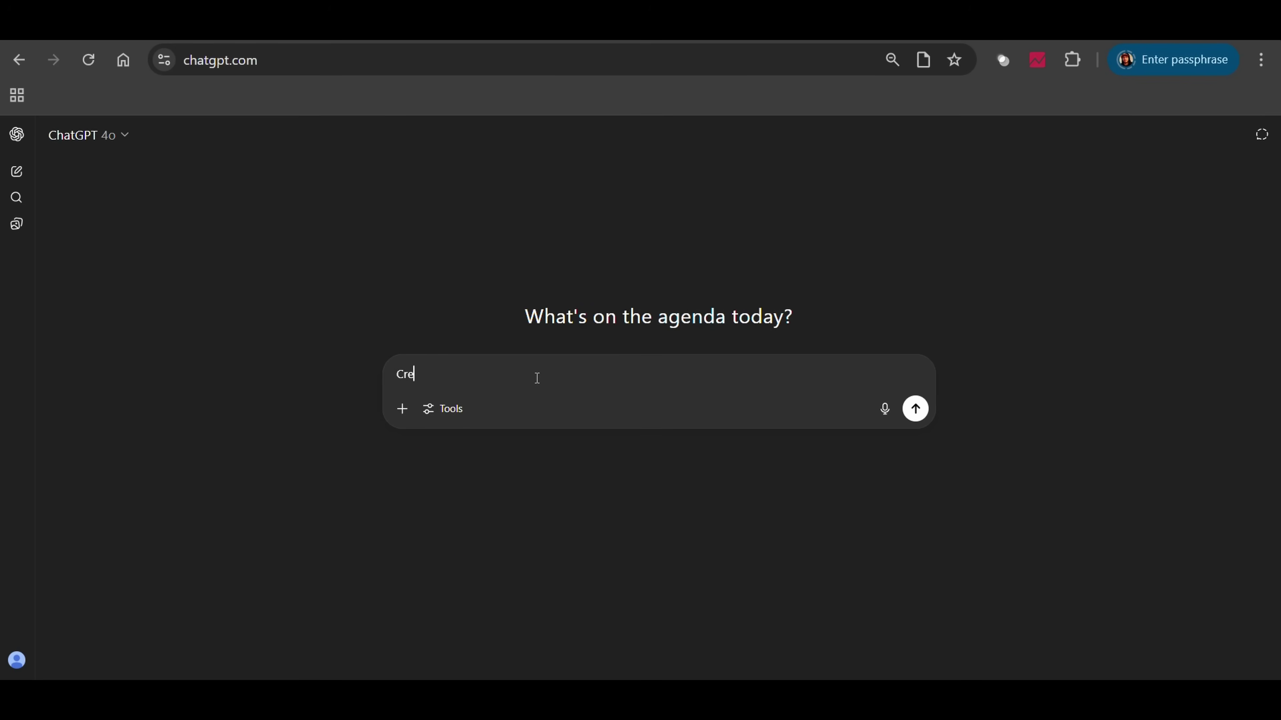
Request settings and game-start icons in the same style, then scroll to the generated image.
{"action": "type", "text": "ate icon for"}
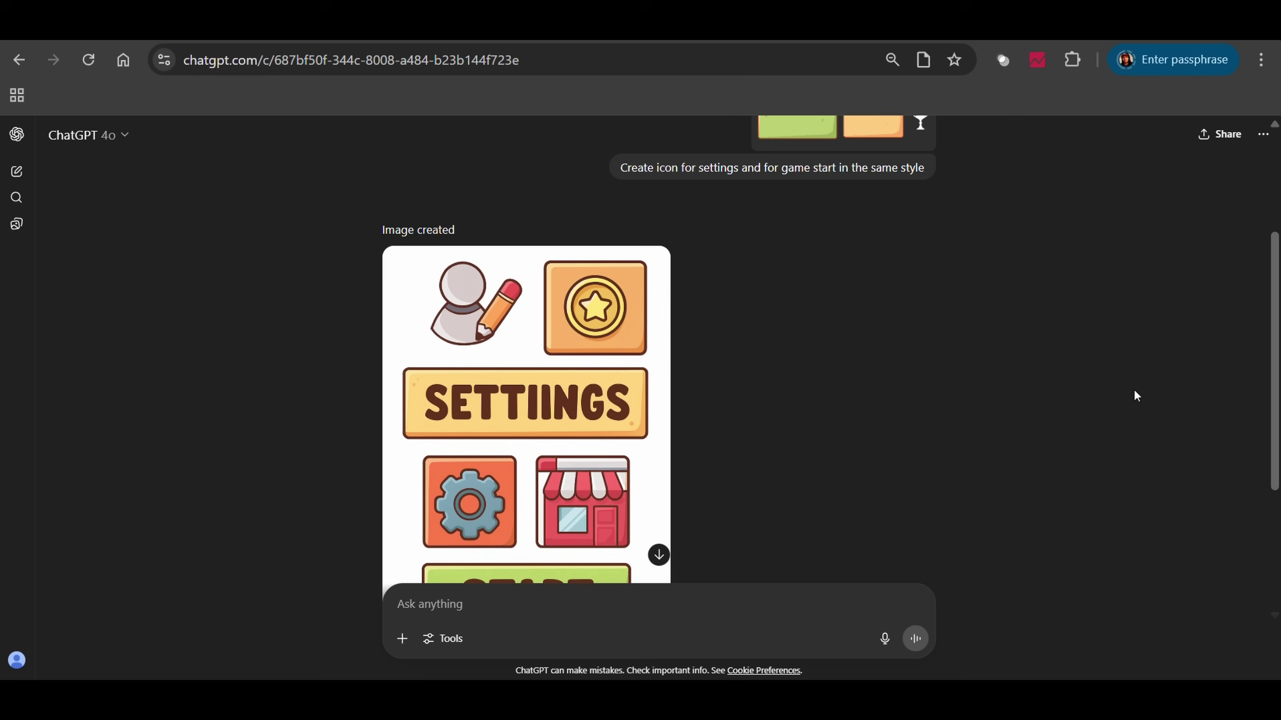
{"action": "scroll", "coordinate": [1134, 392], "scroll_direction": "down", "scroll_amount": 4}
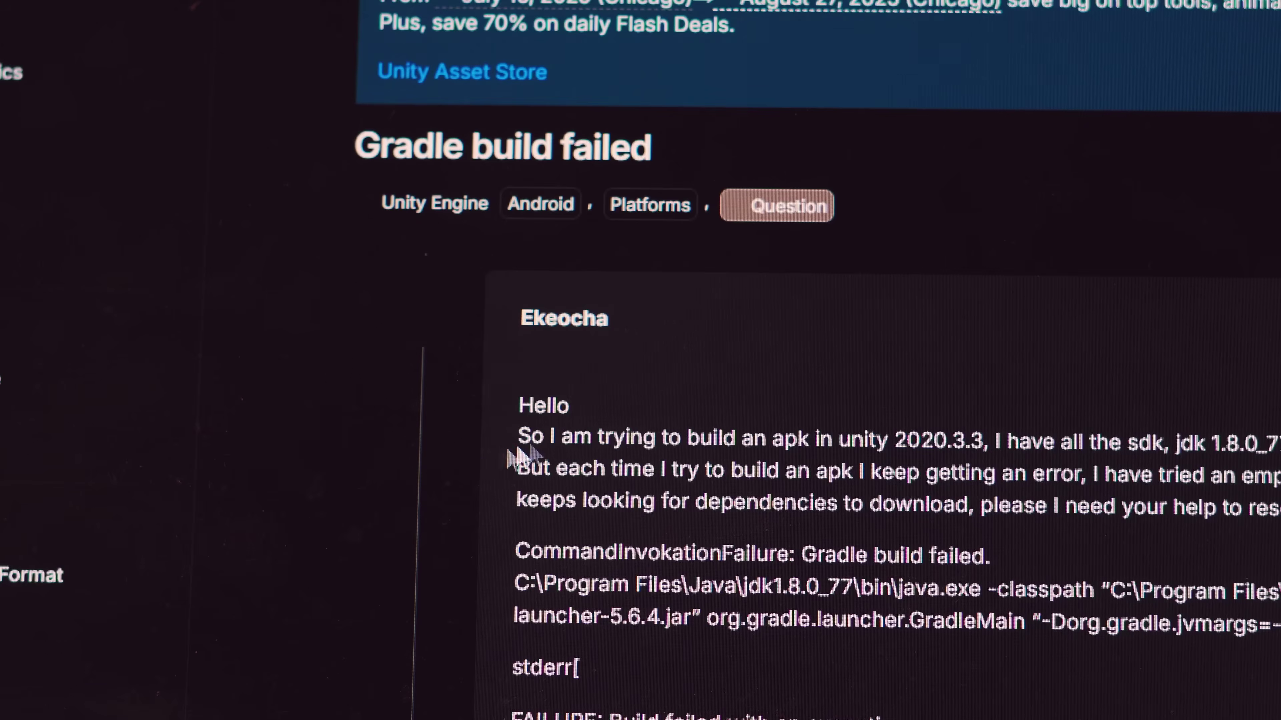
{"action": "scroll", "coordinate": [822, 345], "scroll_direction": "down", "scroll_amount": 10}
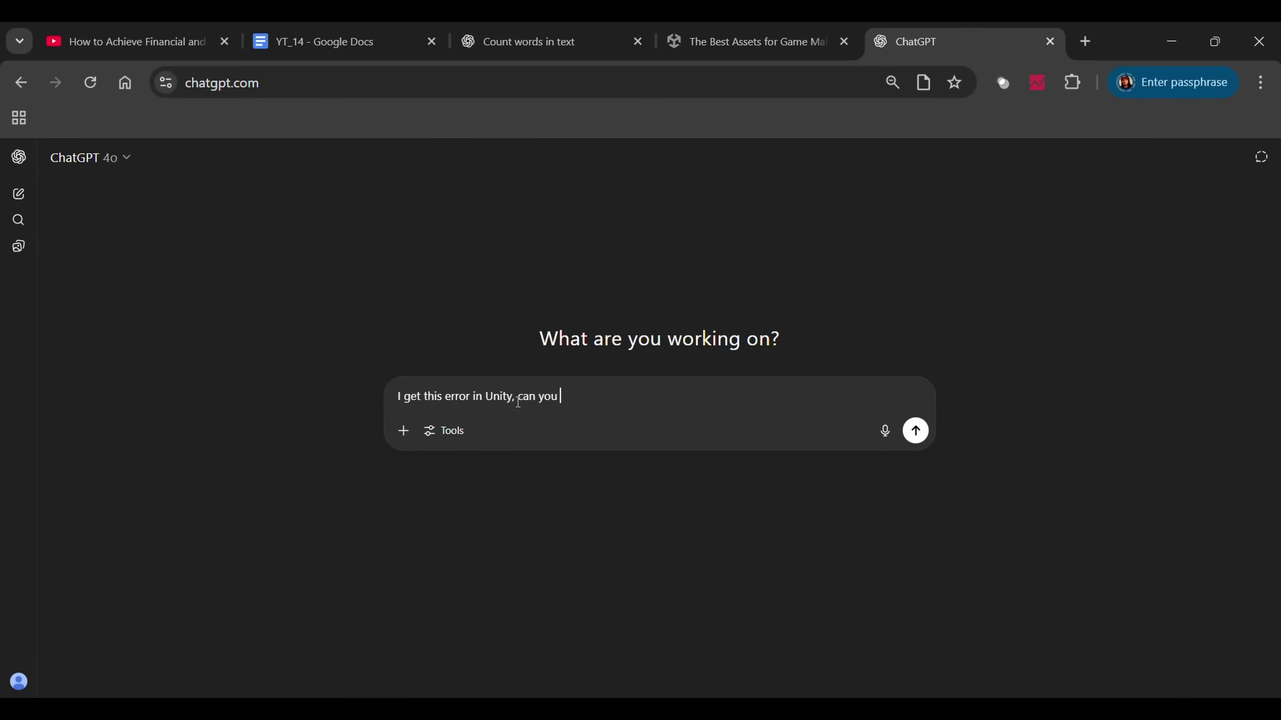
Send the question 'I get this error in Unity, can you help?' to ChatGPT.
{"action": "left_click", "coordinate": [914, 564]}
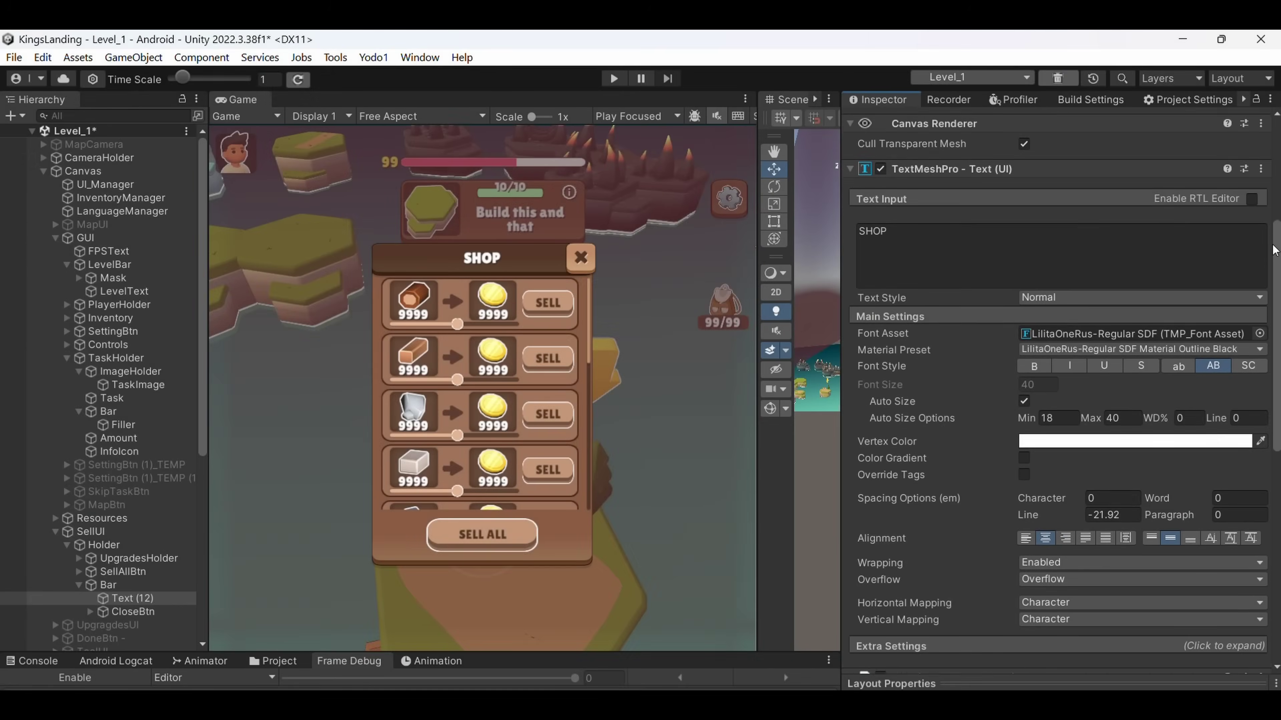
Open Dutch.txt from the localization folder in Notepad and select all of its text.
{"action": "left_click_drag", "start_coordinate": [1272, 251], "coordinate": [1267, 396]}
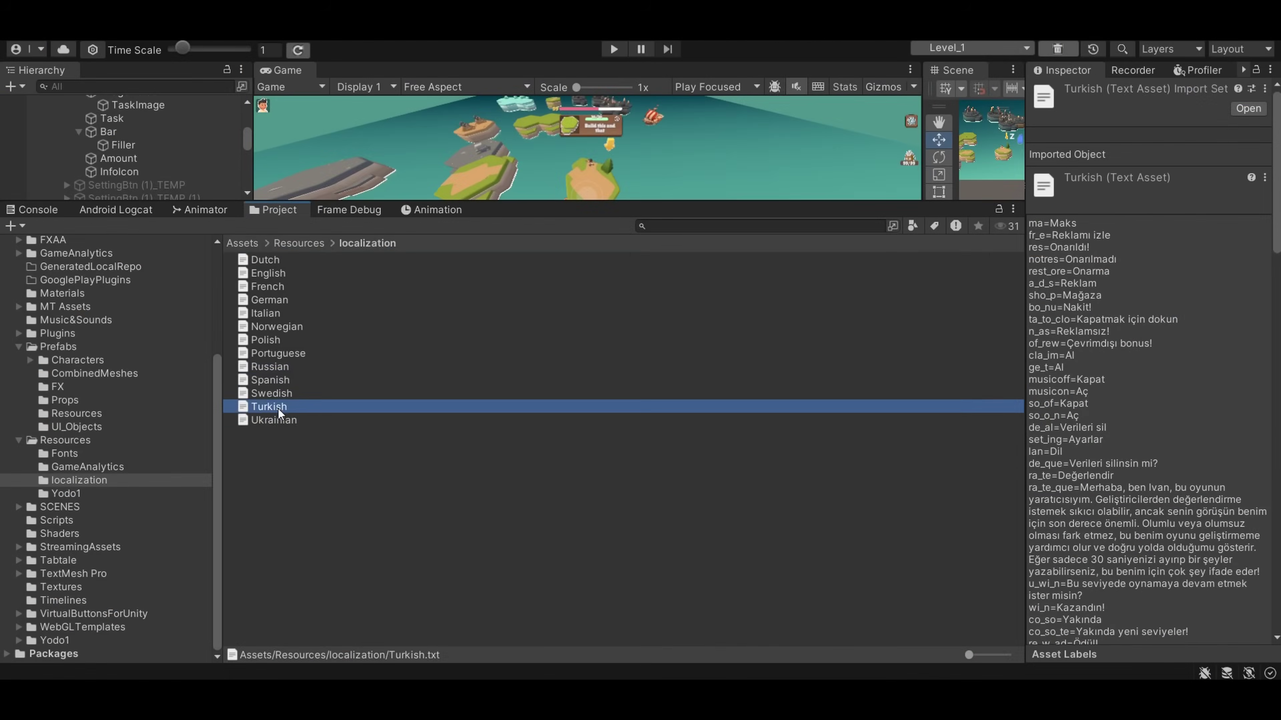
{"action": "right_click", "coordinate": [279, 409]}
{"action": "left_click", "coordinate": [333, 205]}
{"action": "double_click", "coordinate": [388, 155]}
{"action": "key", "text": "ctrl+a"}
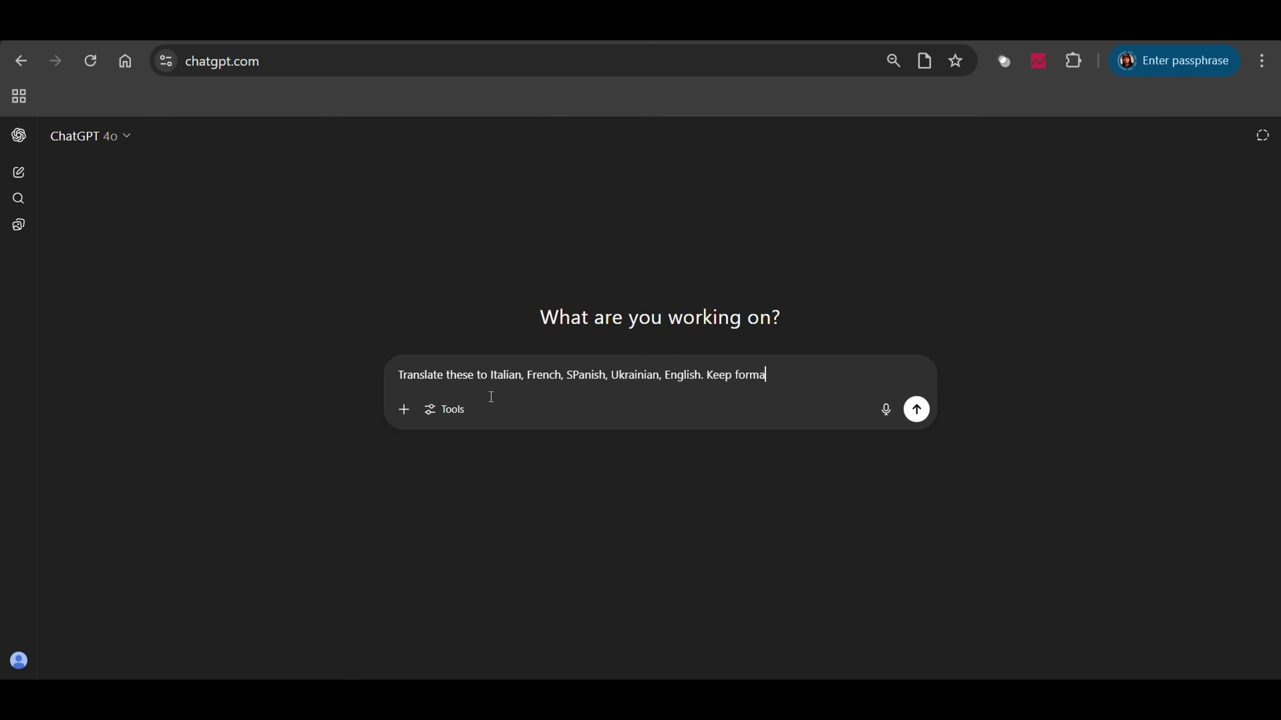
Paste the Dutch localization text into the translation request and send it.
{"action": "key", "text": "ctrl+v"}
{"action": "key", "text": "Return"}
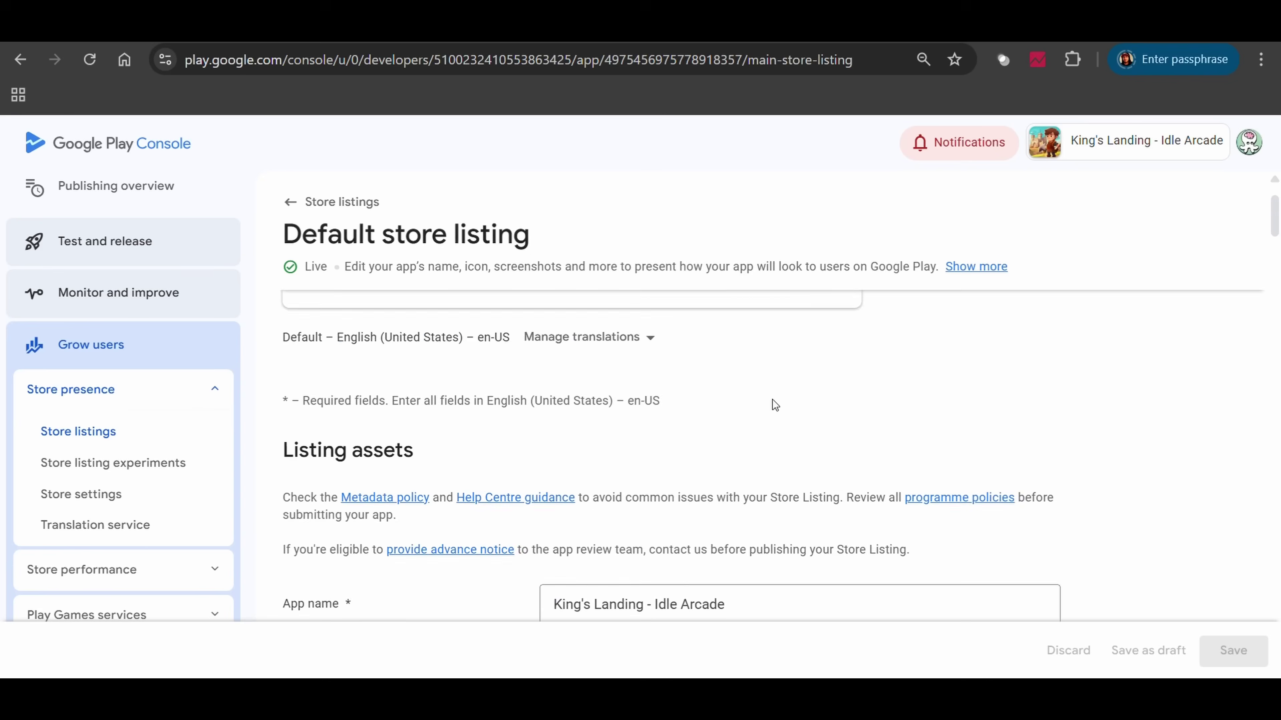
Scroll to the App name and description fields, then start an ASO request in ChatGPT.
{"action": "scroll", "coordinate": [775, 406], "scroll_direction": "down", "scroll_amount": 5}
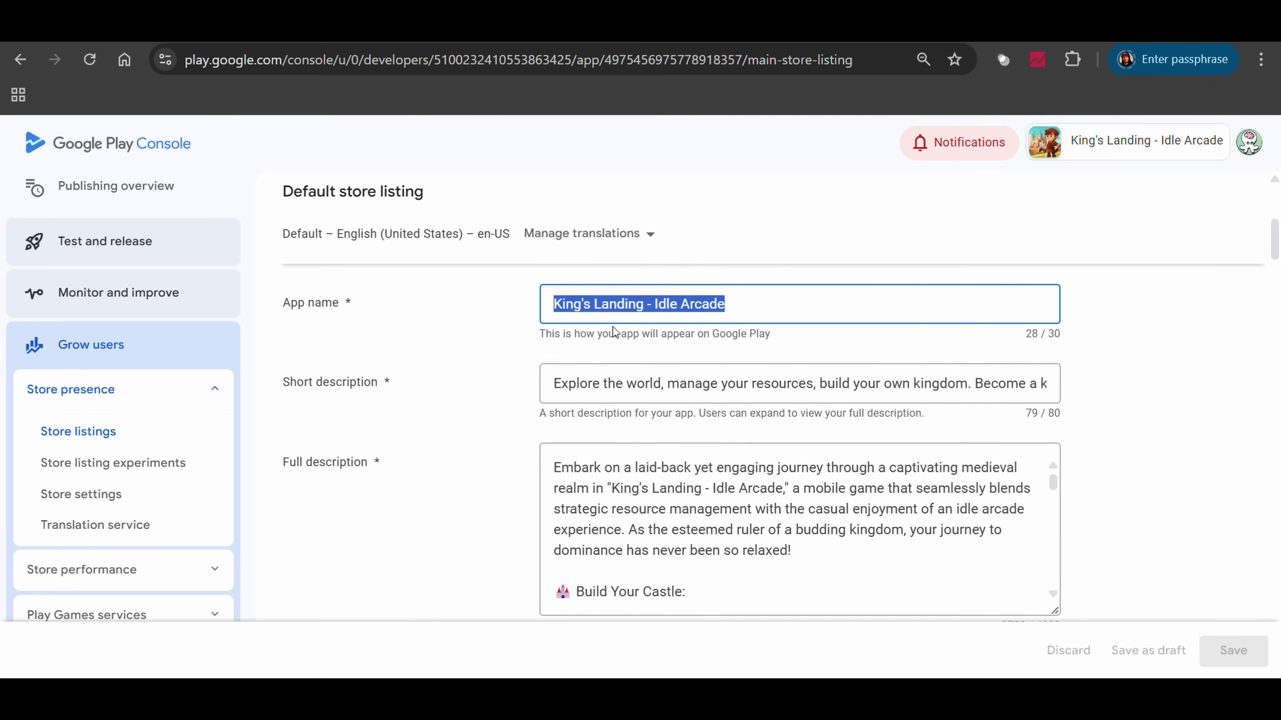
{"action": "left_click", "coordinate": [787, 25]}
{"action": "type", "text": "I need t"}
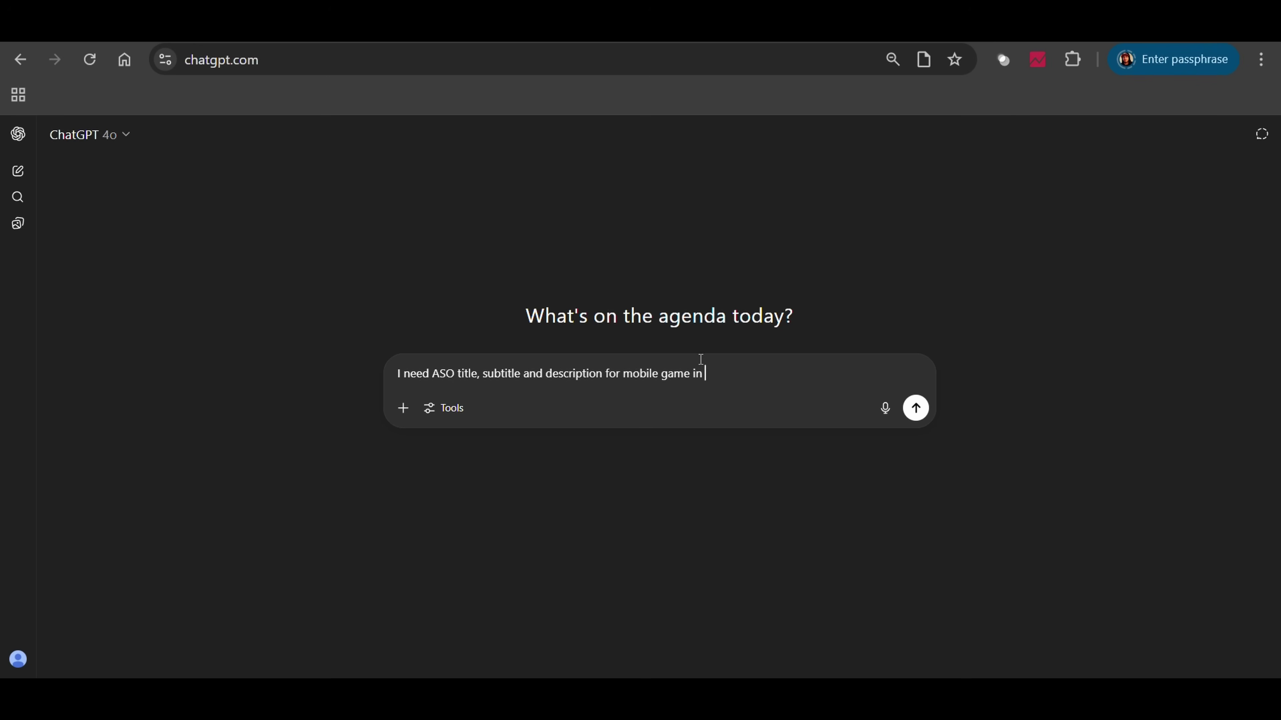
Finish the ASO request noting the medieval fantasy style, send it, and scroll the reply.
{"action": "type", "text": "le. It's in medieval fantasy style."}
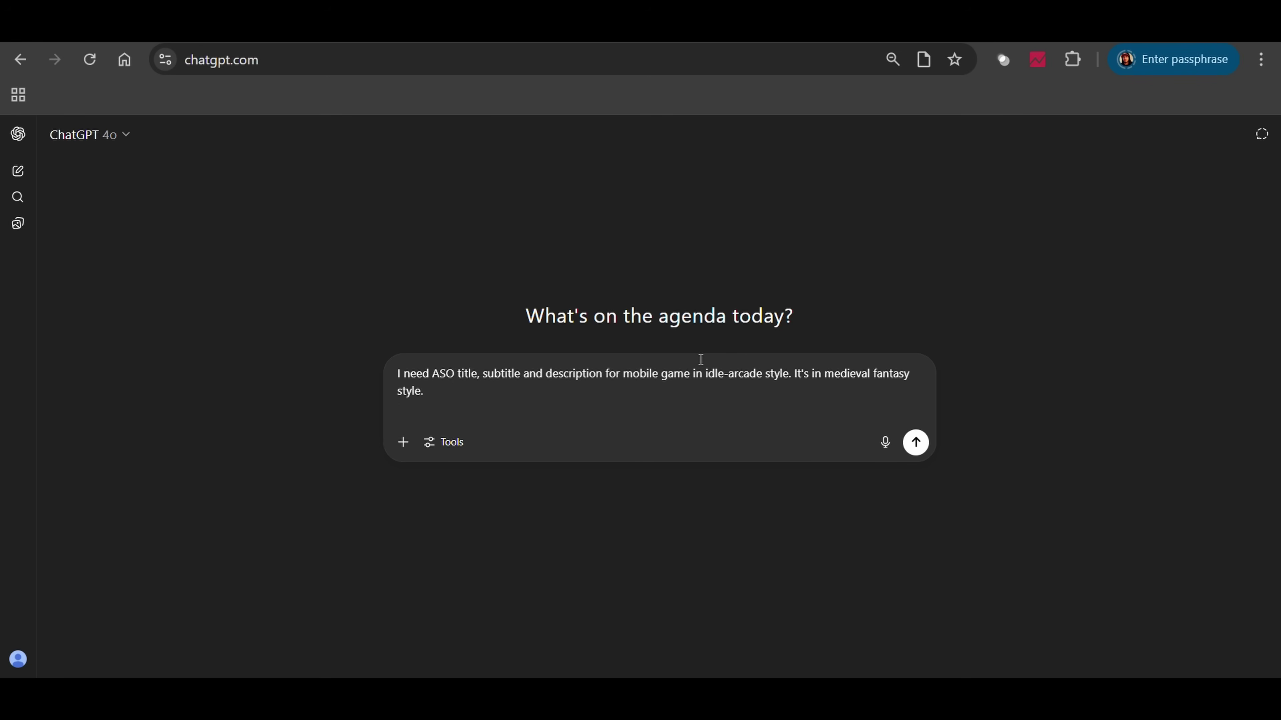
{"action": "key", "text": "Return"}
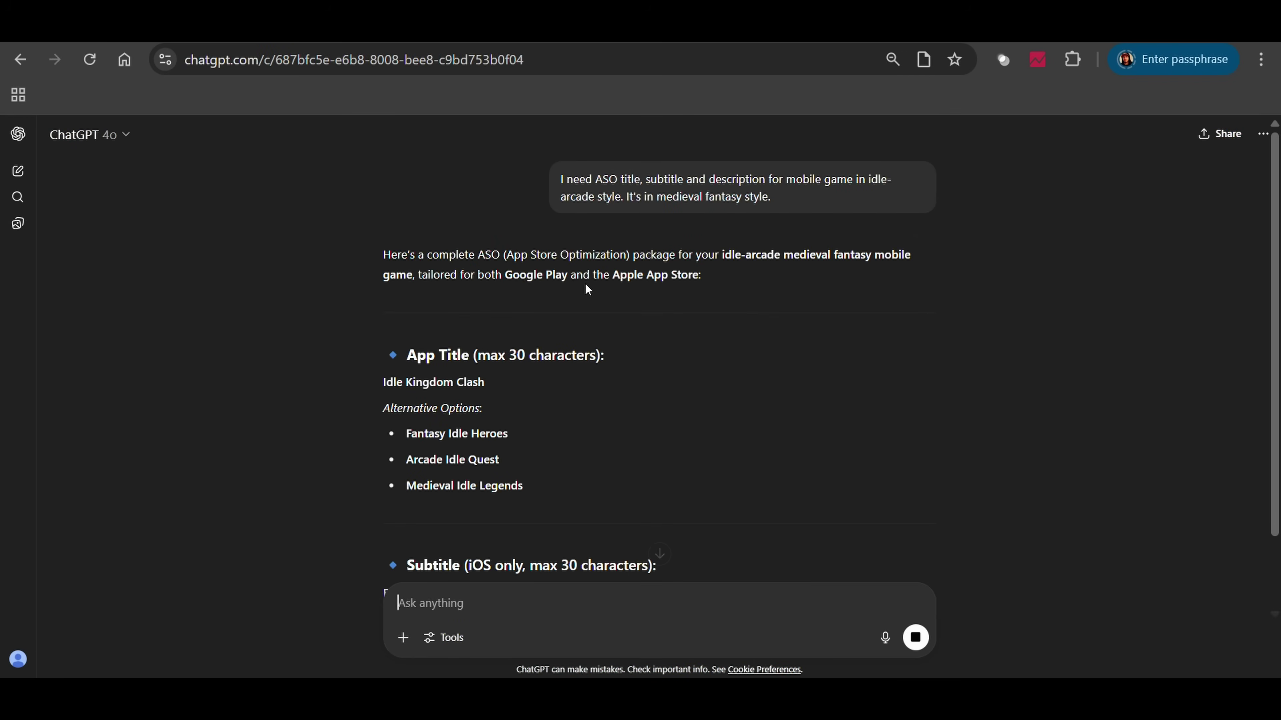
{"action": "scroll", "coordinate": [586, 281], "scroll_direction": "down", "scroll_amount": 5}
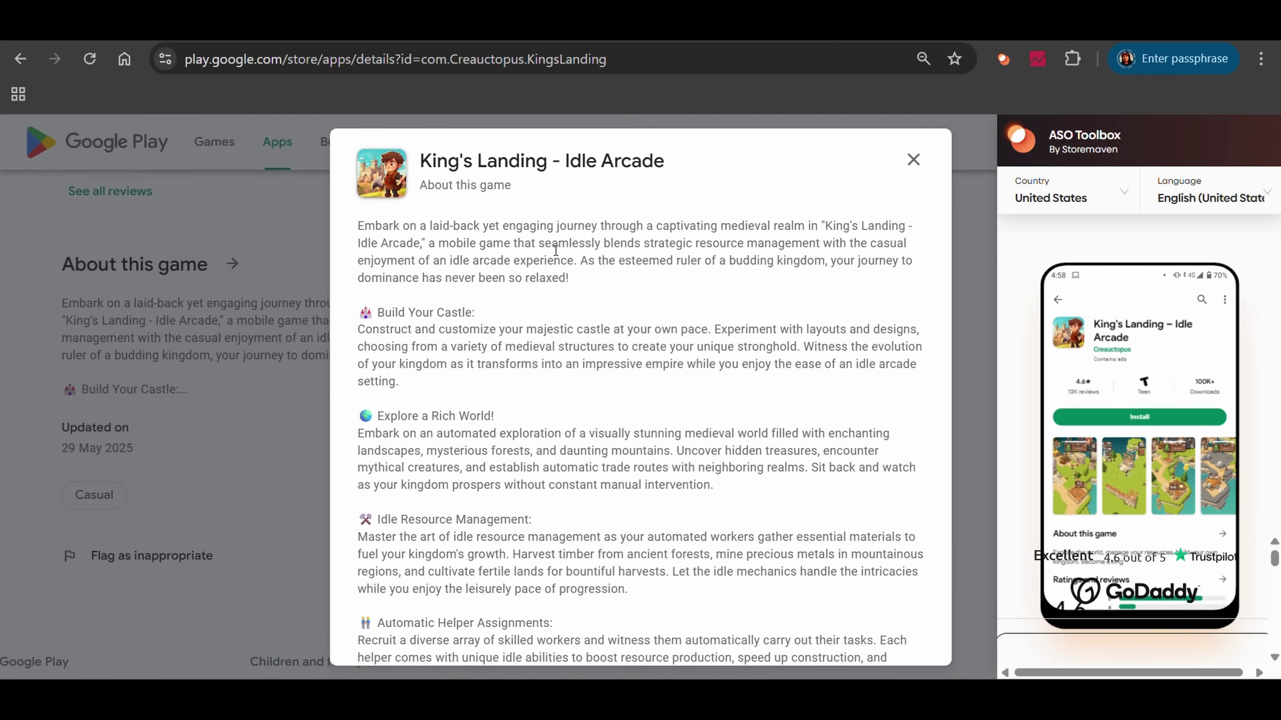
Read through the King's Landing Google Play description, then download the GameAnalytics funnel data as CSV.
{"action": "scroll", "coordinate": [558, 240], "scroll_direction": "down", "scroll_amount": 4}
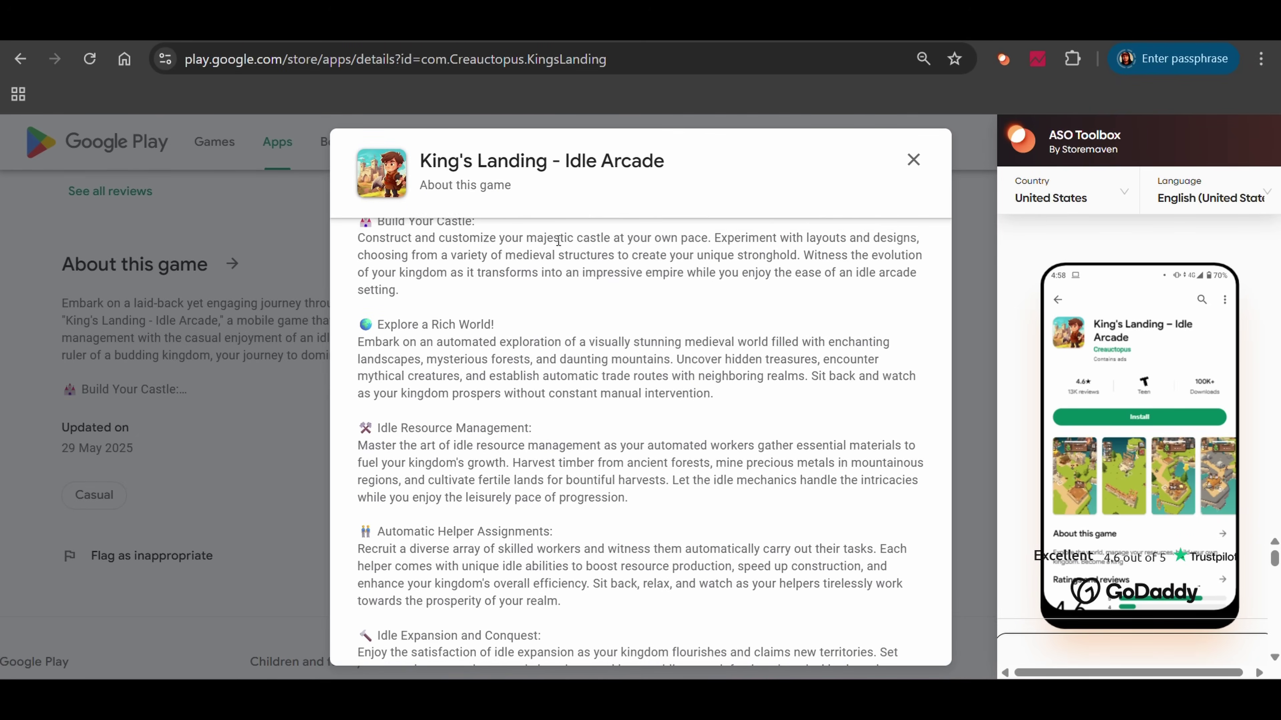
{"action": "scroll", "coordinate": [558, 240], "scroll_direction": "down", "scroll_amount": 8}
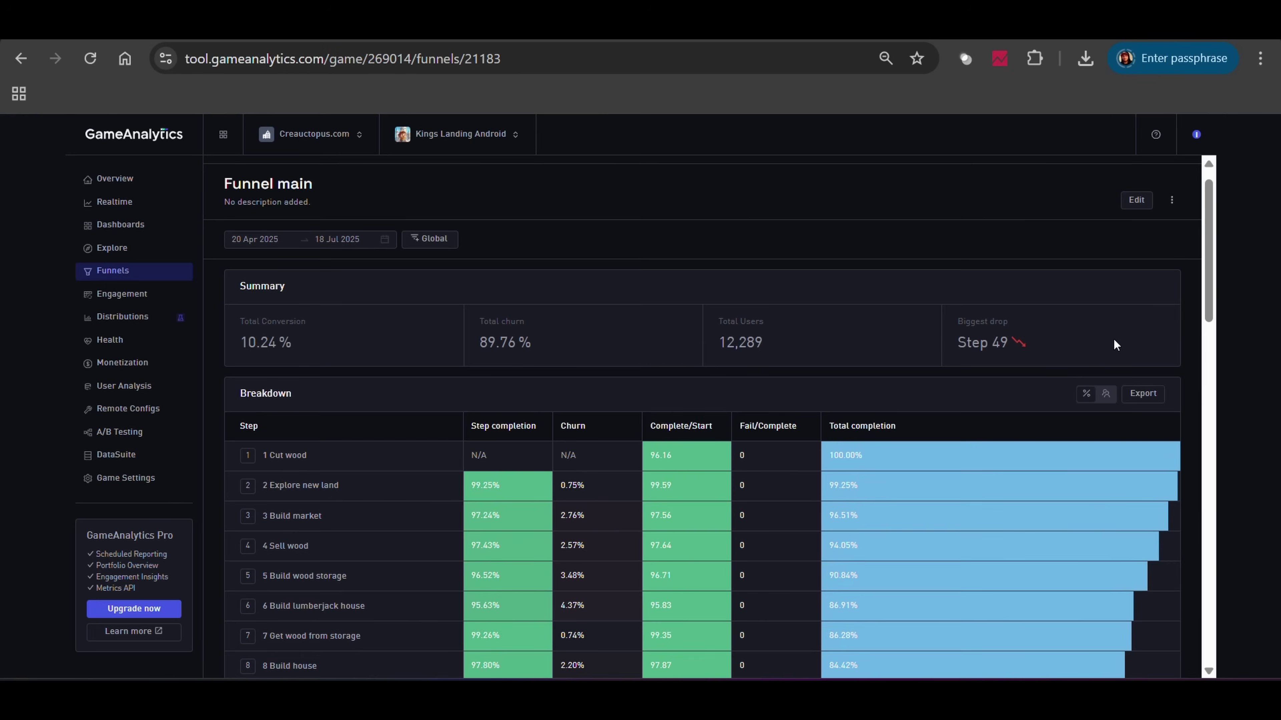
{"action": "left_click", "coordinate": [1144, 394]}
{"action": "left_click", "coordinate": [857, 465]}
Send 'Explain what happens here' about the funnel CSV, then ask for assumptions and read the reply.
{"action": "type", "text": "Exp"}
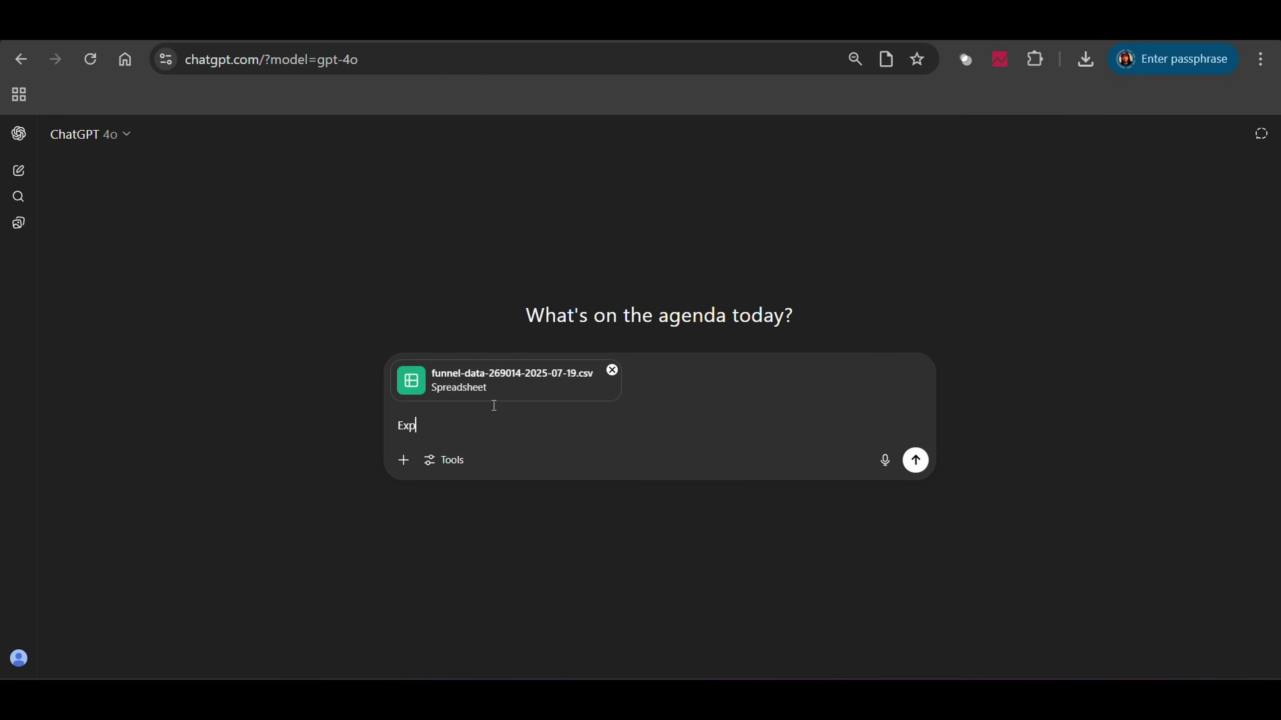
{"action": "type", "text": "lain what happens here"}
{"action": "key", "text": "Return"}
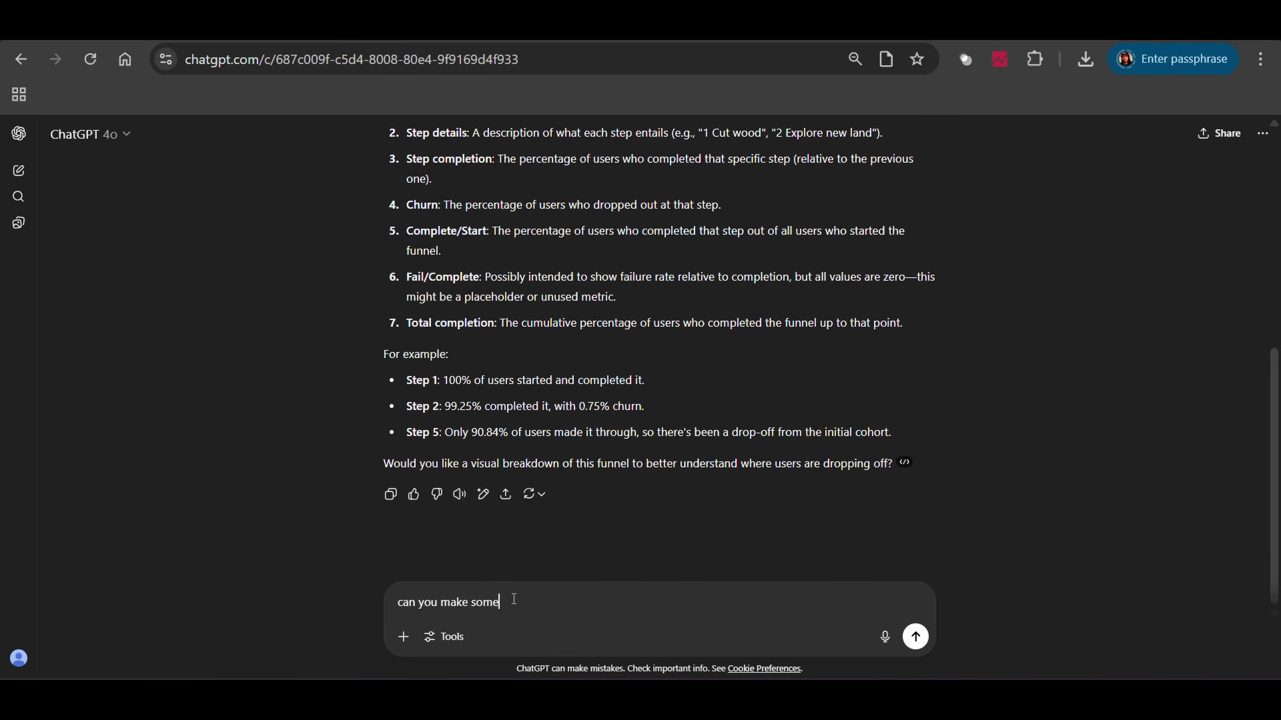
{"action": "type", "text": "that"}
{"action": "key", "text": "Return"}
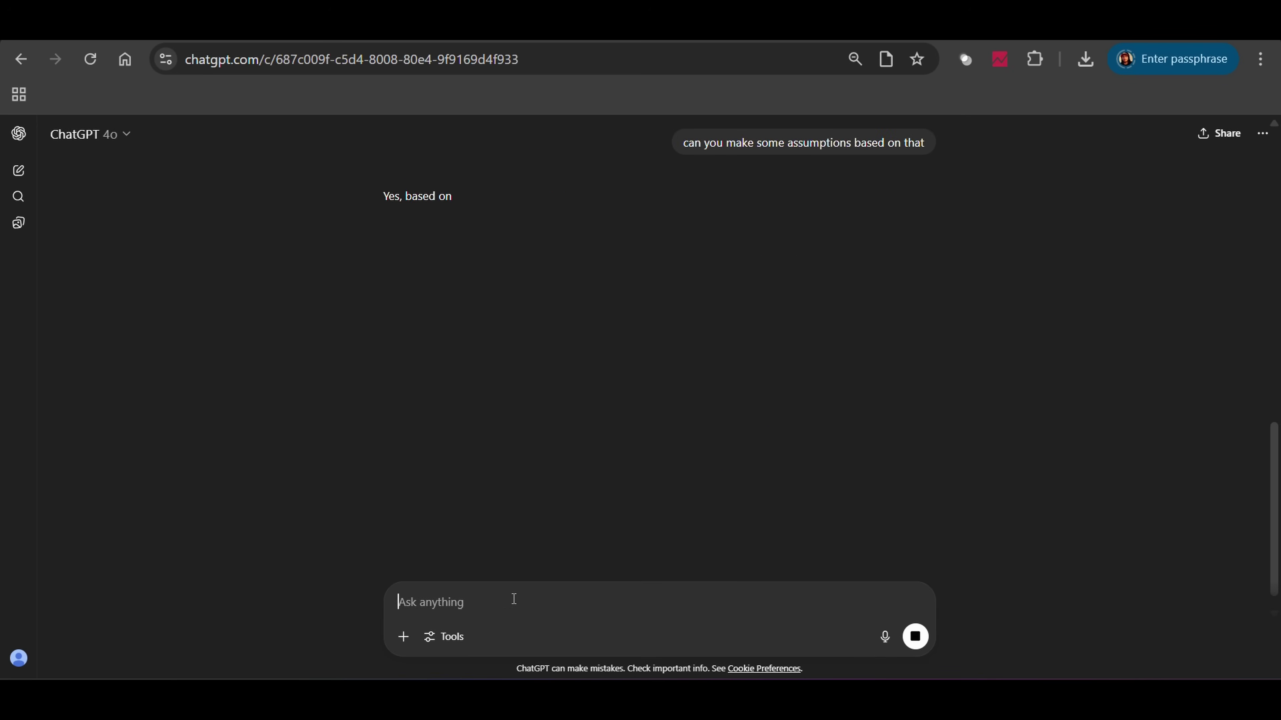
{"action": "scroll", "coordinate": [431, 277], "scroll_direction": "down", "scroll_amount": 5}
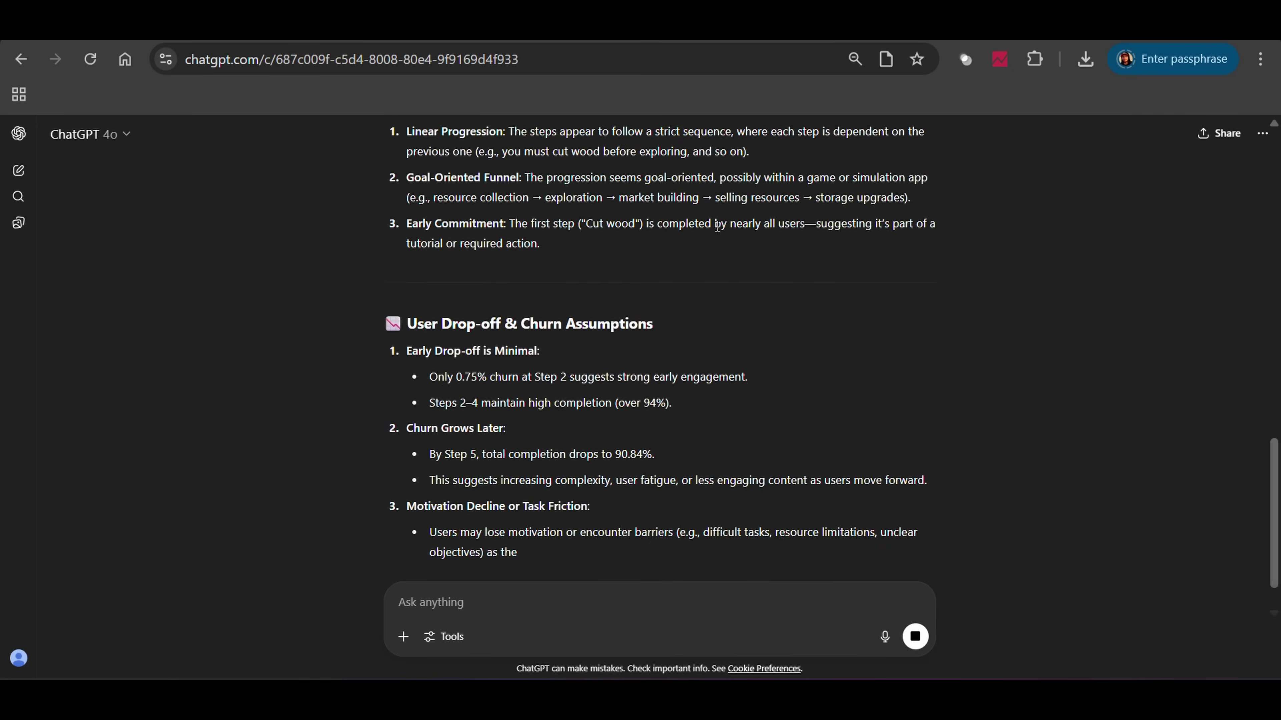
{"action": "scroll", "coordinate": [440, 305], "scroll_direction": "down", "scroll_amount": 5}
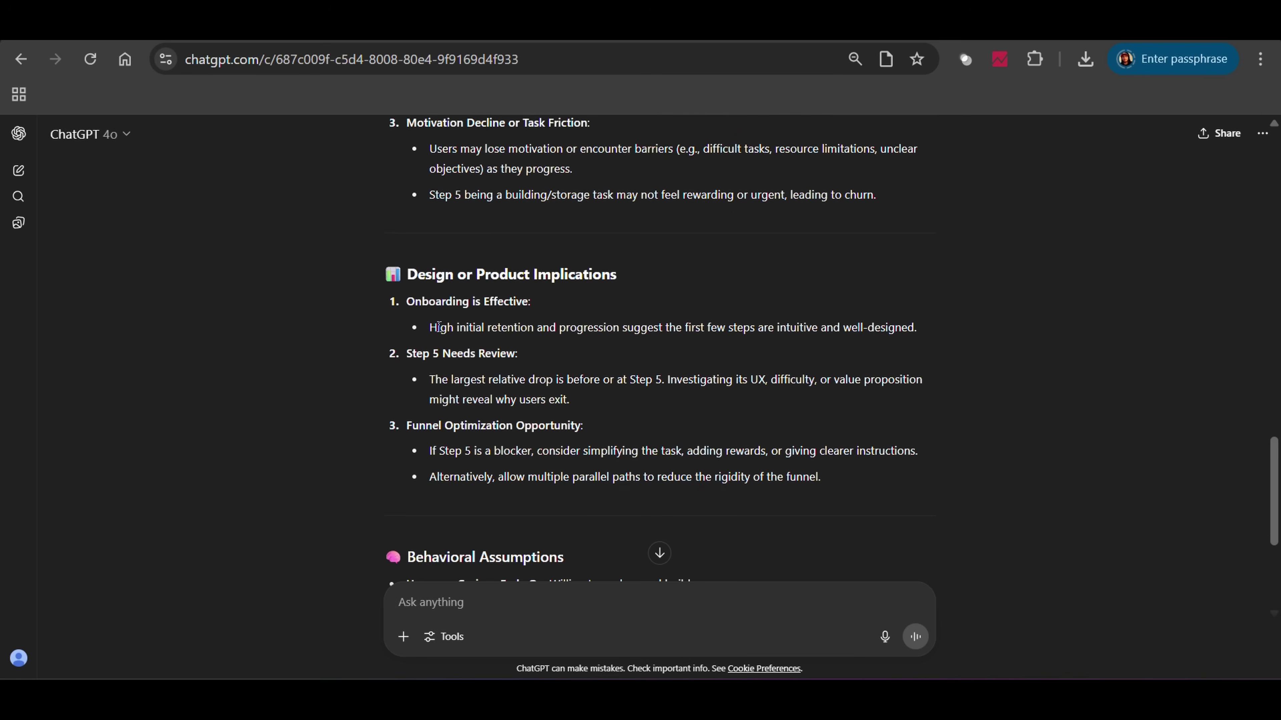